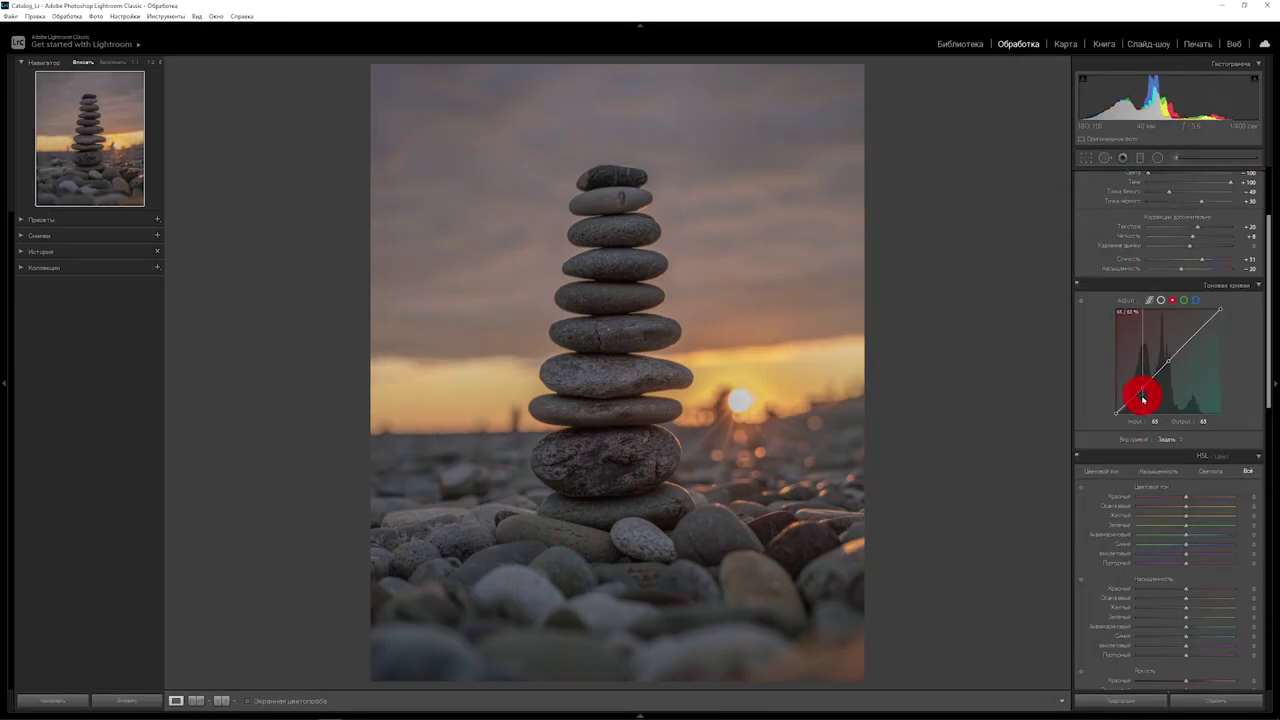
# - Pull down points on the red, green and blue tone curves, then switch the Tone Curve off
pyautogui.moveTo(1141, 387); pyautogui.dragTo(1145, 392)
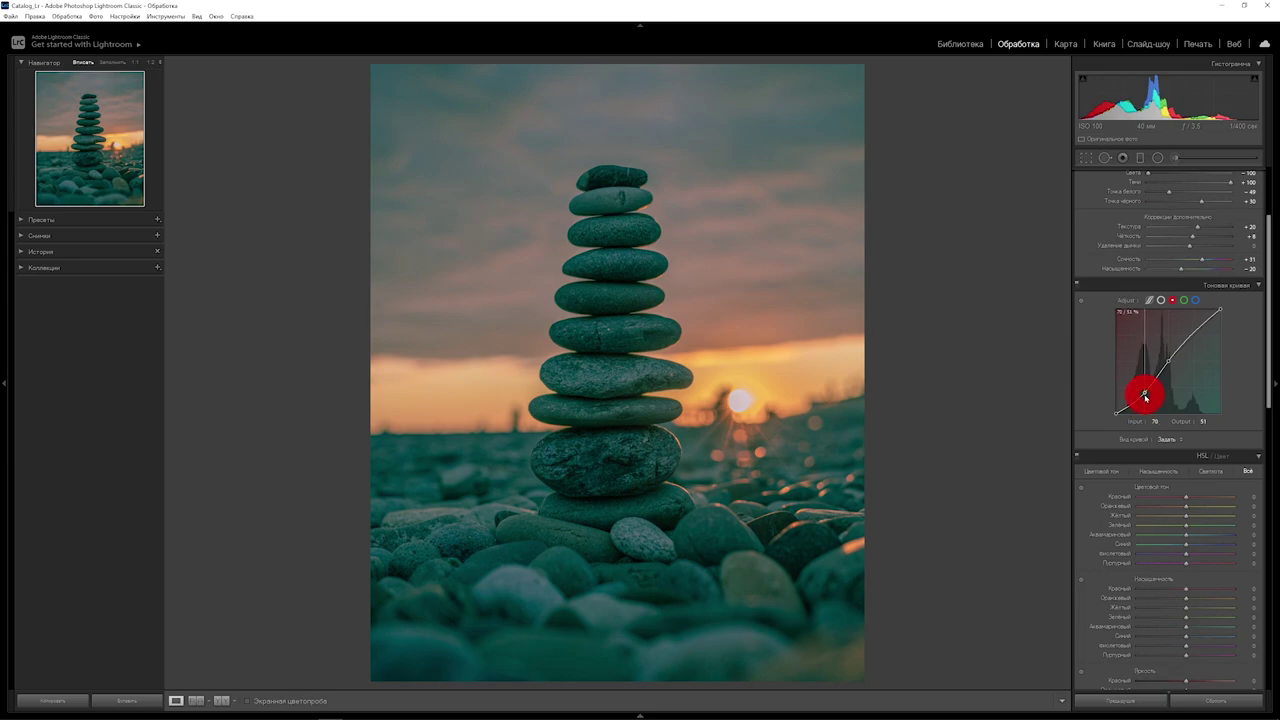
pyautogui.moveTo(1143, 391); pyautogui.dragTo(1166, 357)
pyautogui.click(1184, 300)
pyautogui.moveTo(1147, 416); pyautogui.dragTo(1149, 434)
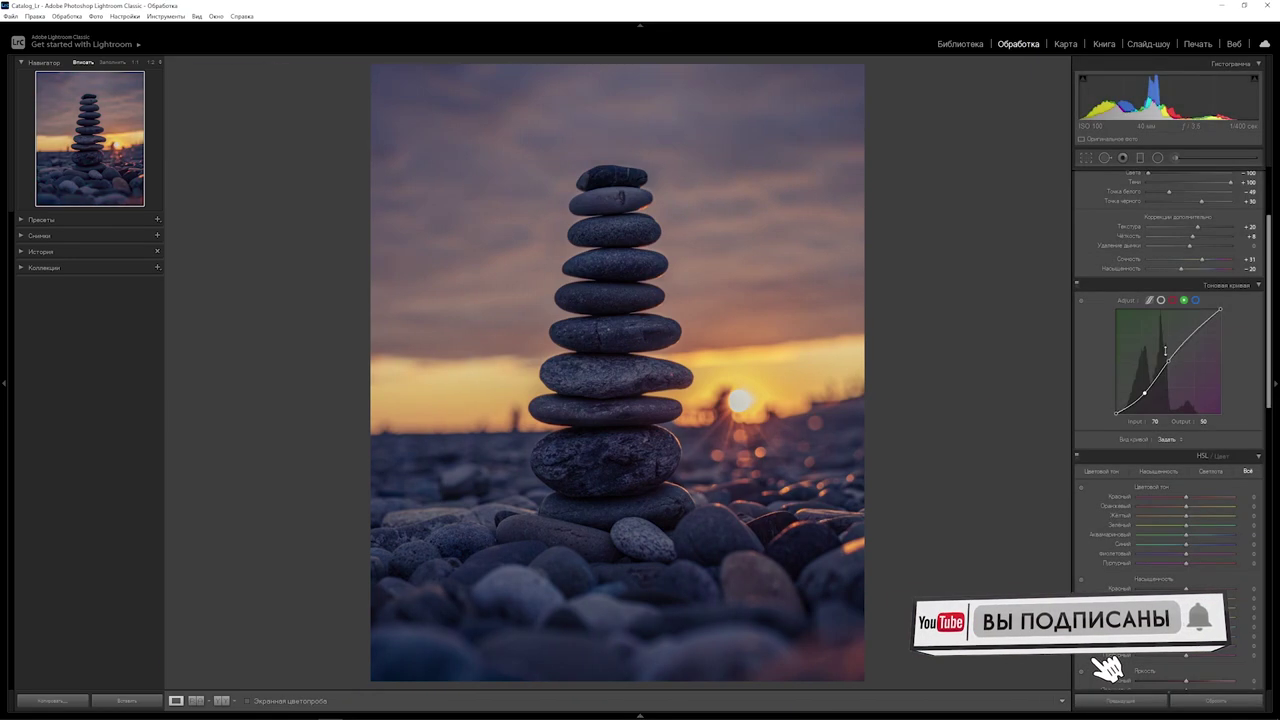
pyautogui.click(1195, 300)
pyautogui.moveTo(1145, 383); pyautogui.dragTo(1145, 400)
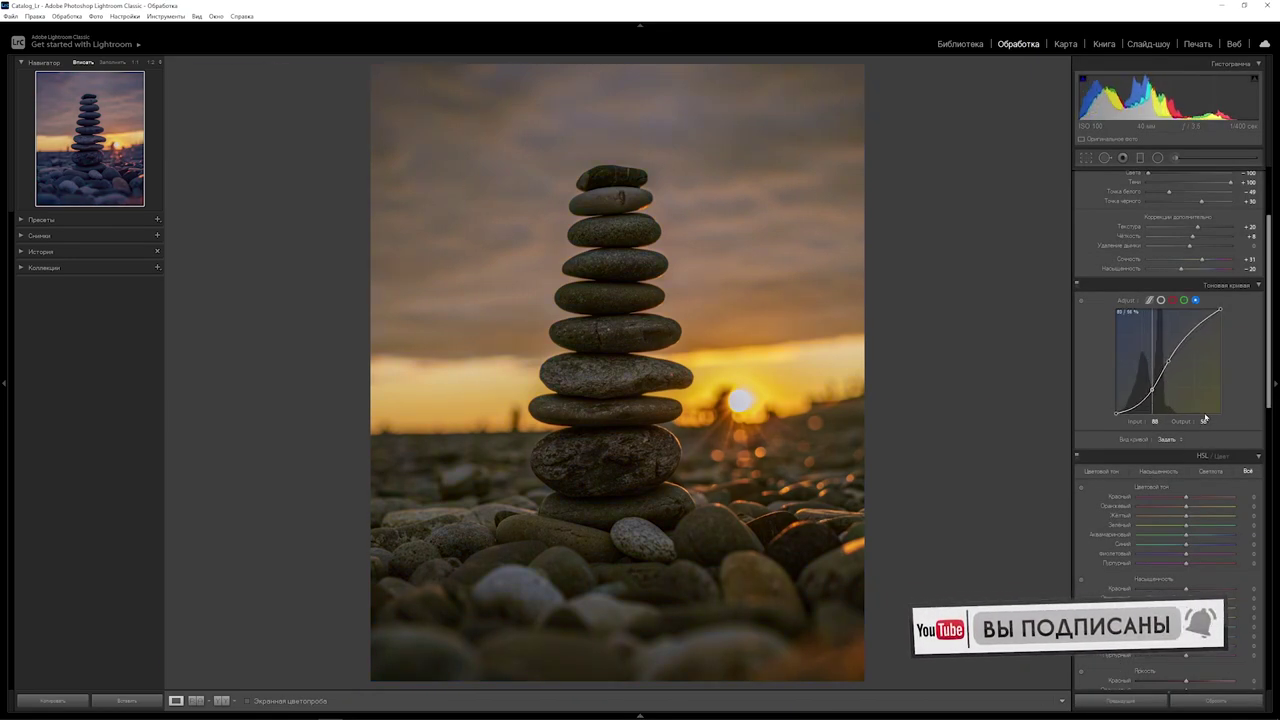
pyautogui.click(1077, 286)
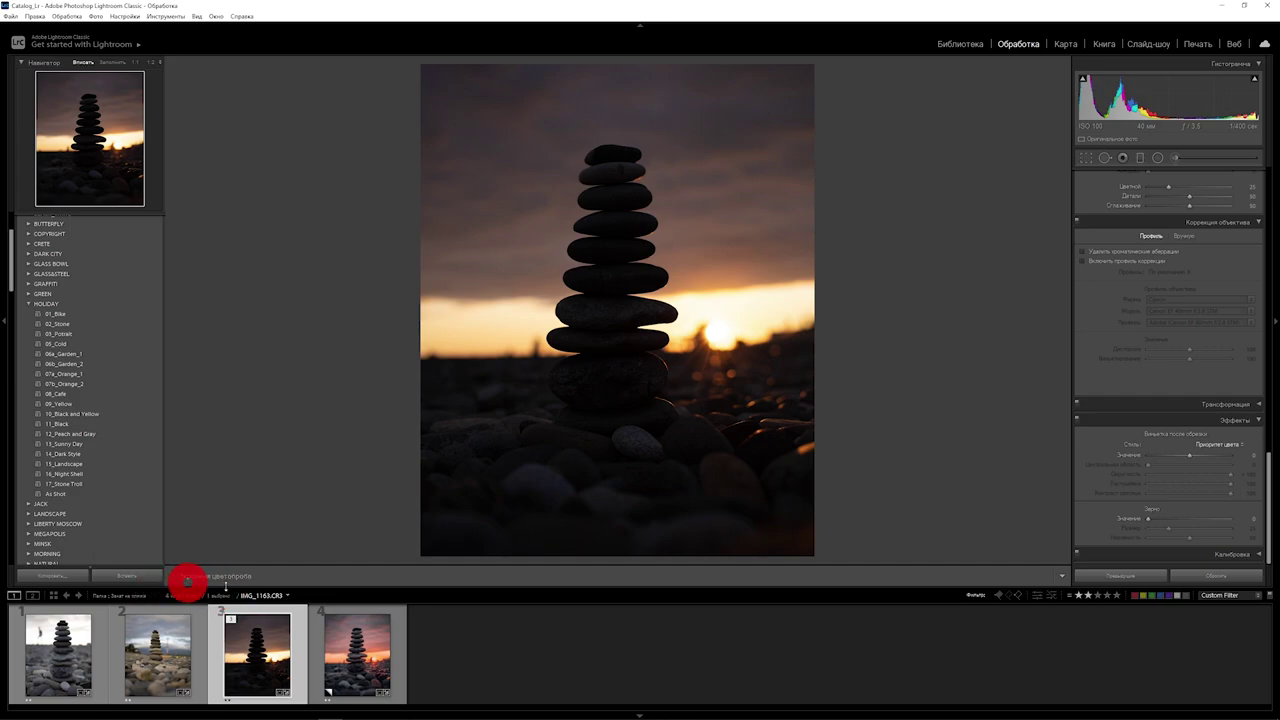
# - Show View Modes in the toolbar, enter Reference View, and set thumbnail 4's pink edit as reference
pyautogui.click(1062, 577)
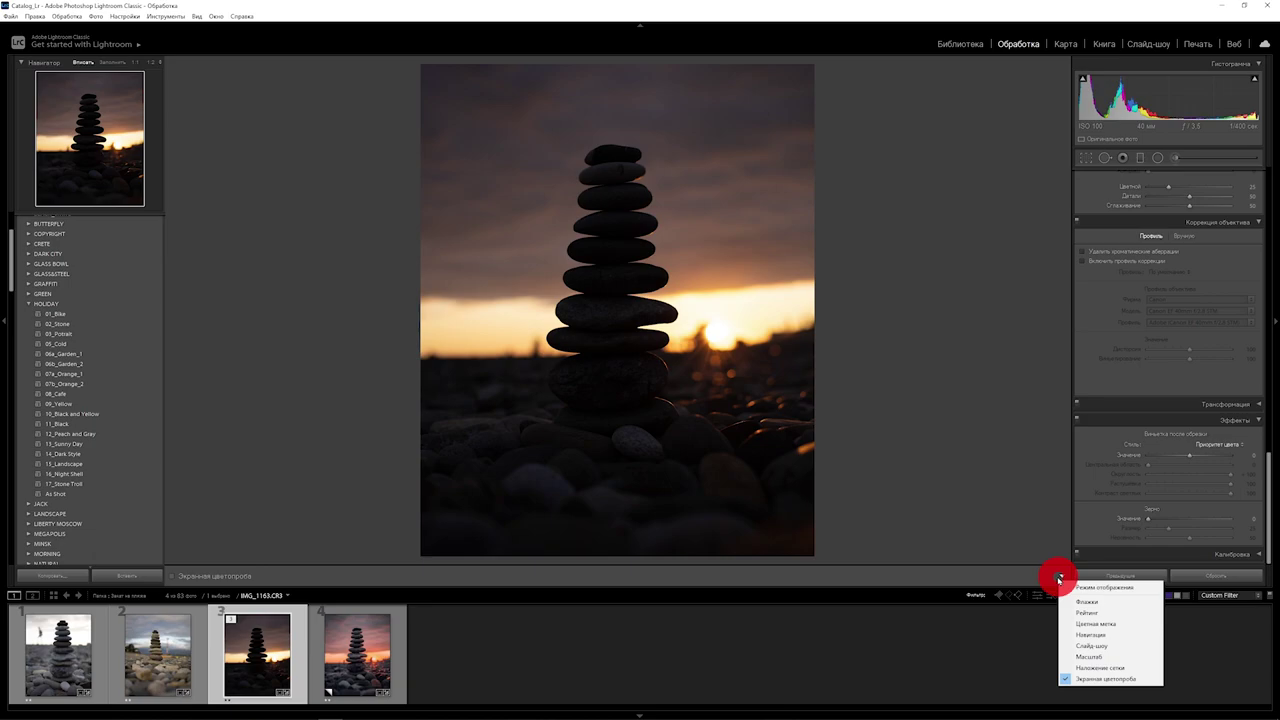
pyautogui.click(1119, 586)
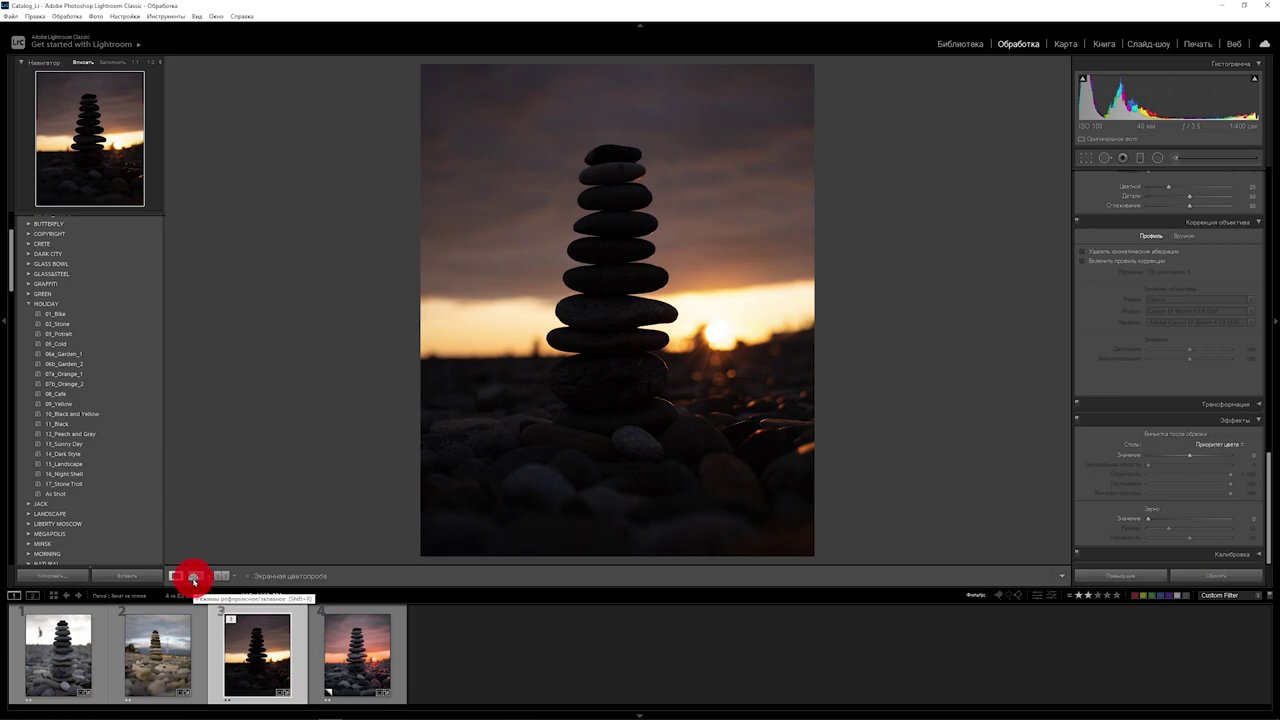
pyautogui.click(194, 580)
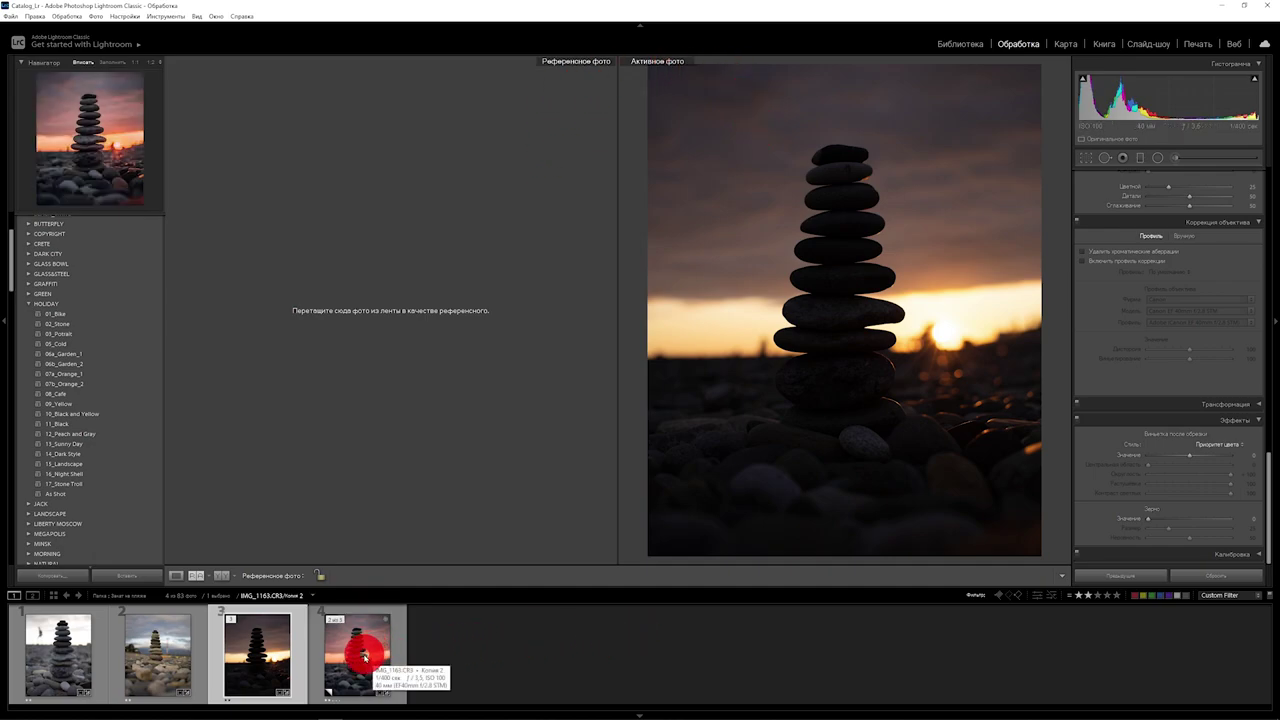
pyautogui.moveTo(364, 656); pyautogui.dragTo(395, 358)
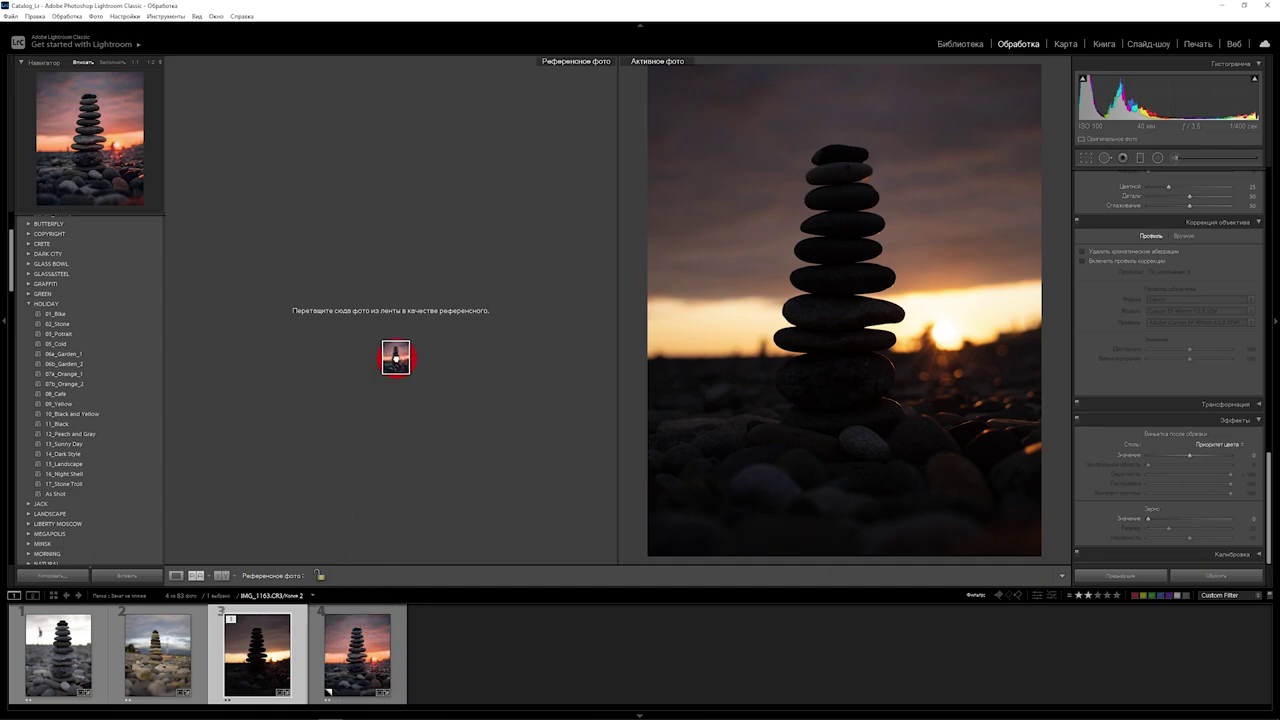
pyautogui.moveTo(395, 358); pyautogui.dragTo(394, 357)
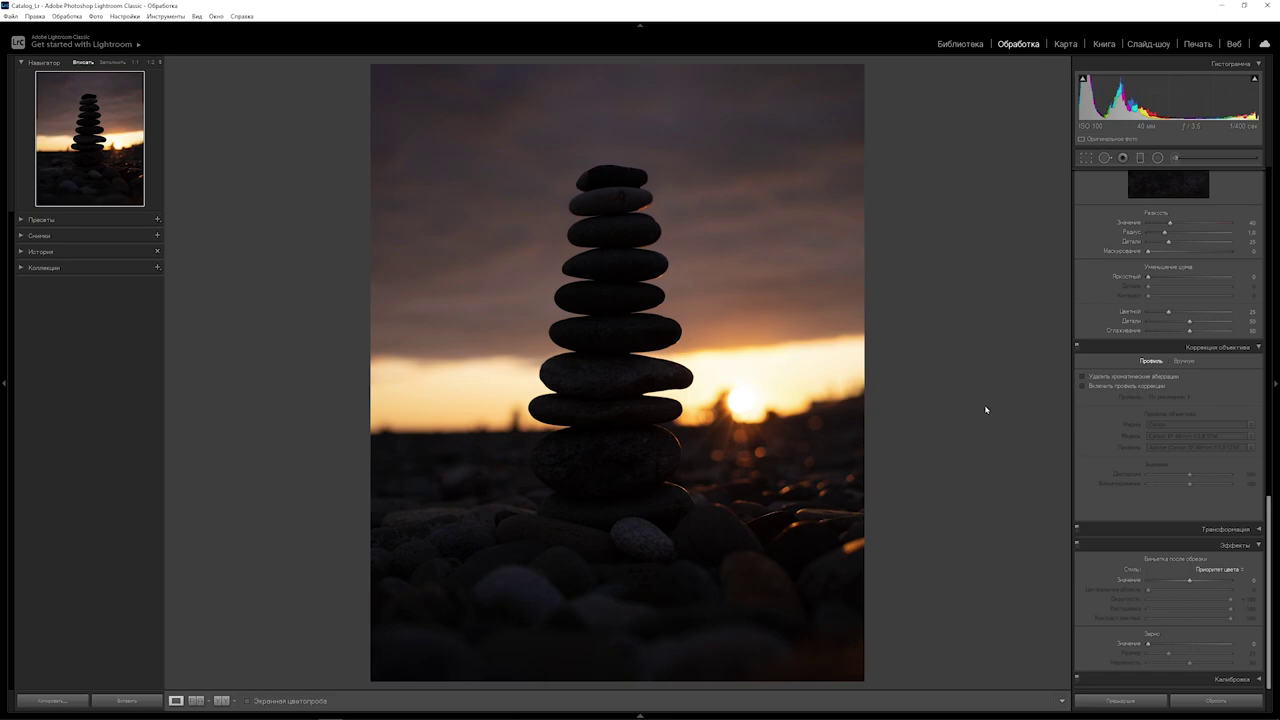
# - Check Remove Chromatic Aberration in Lens Corrections, then scroll back up to Basic
pyautogui.click(1083, 377)
pyautogui.moveTo(1276, 514); pyautogui.dragTo(1269, 172)
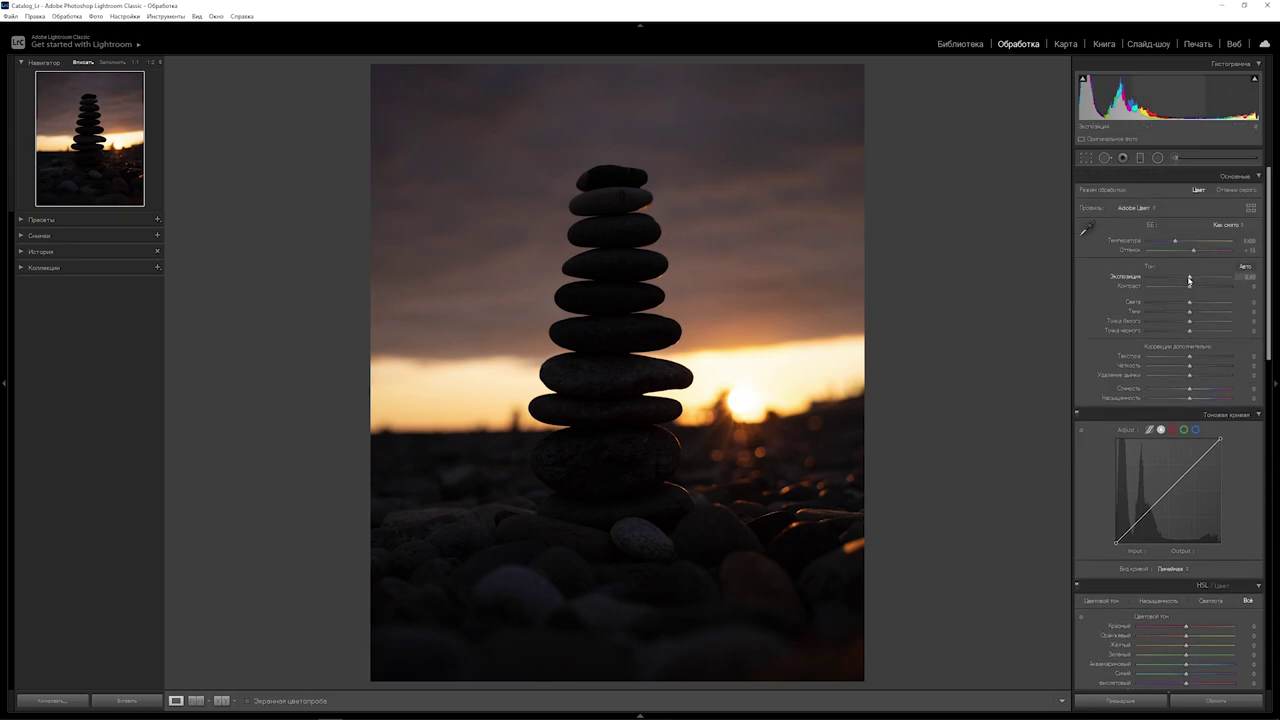
# - Set Exposure +1.00, Highlights -100, Shadows +100, Whites -49, Blacks +50 and Contrast -19
pyautogui.moveTo(1189, 281); pyautogui.dragTo(1198, 278)
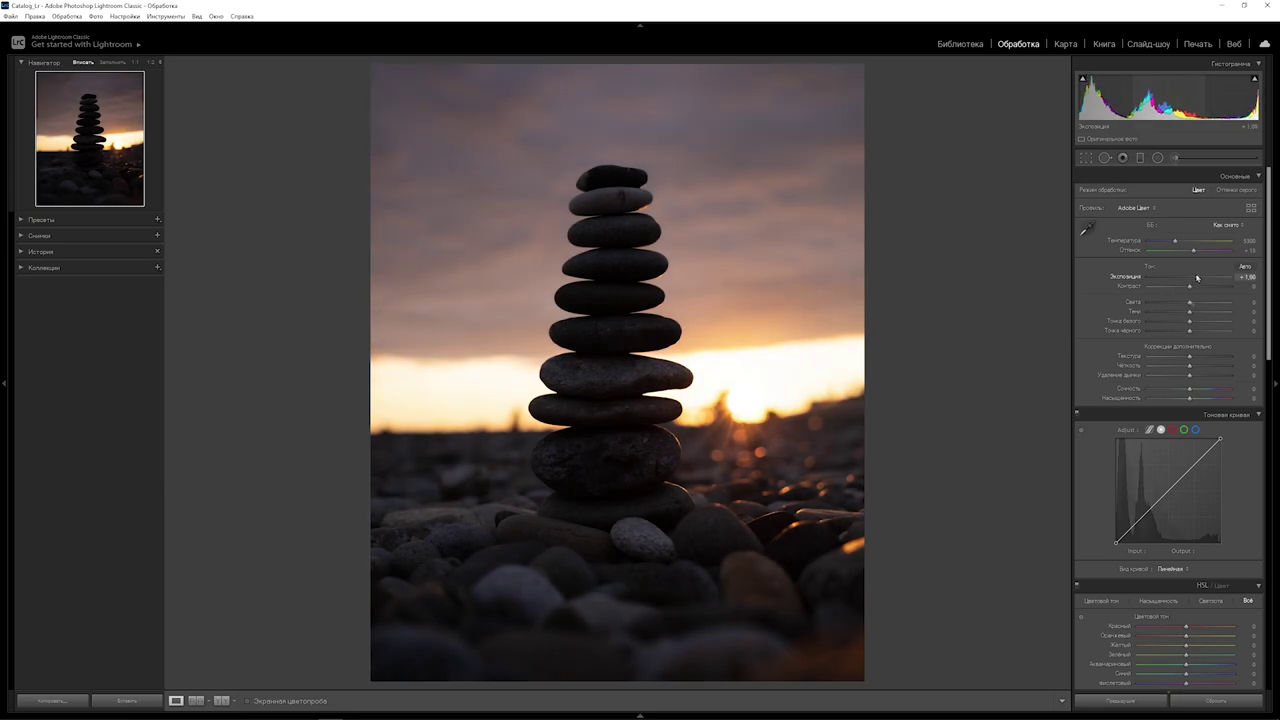
pyautogui.moveTo(1068, 300); pyautogui.dragTo(977, 294)
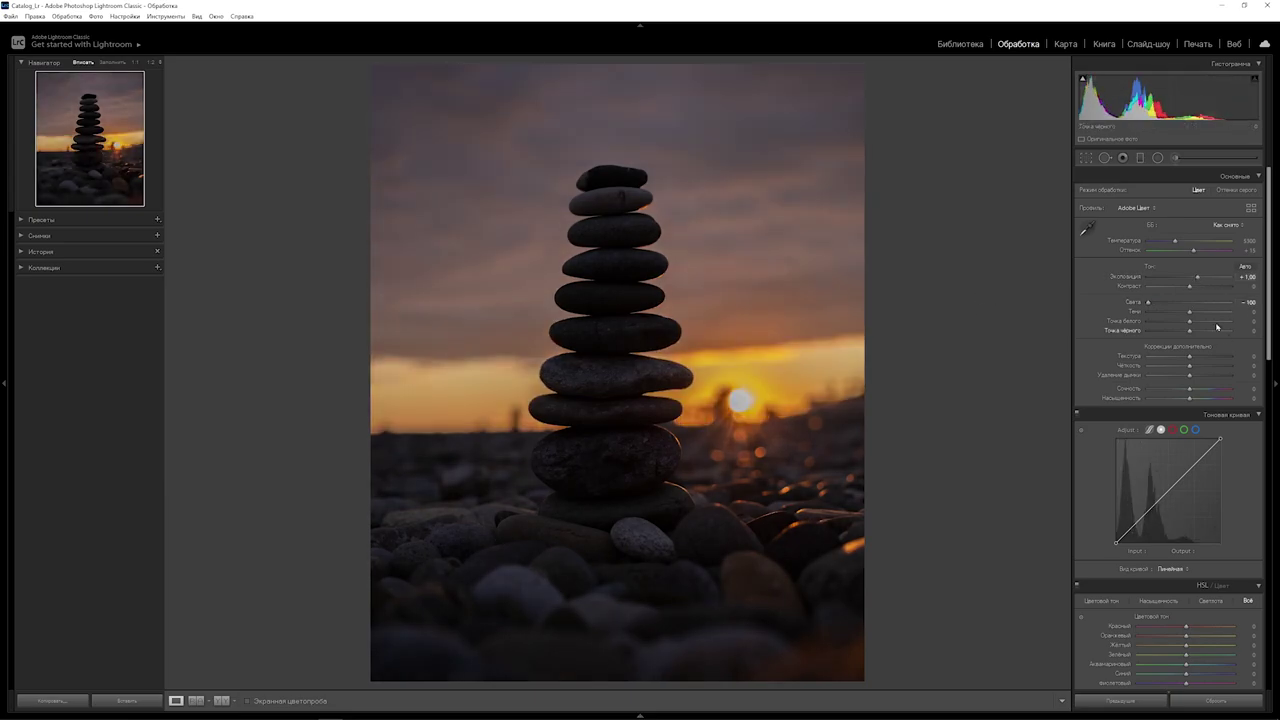
pyautogui.moveTo(1190, 314); pyautogui.dragTo(1231, 313)
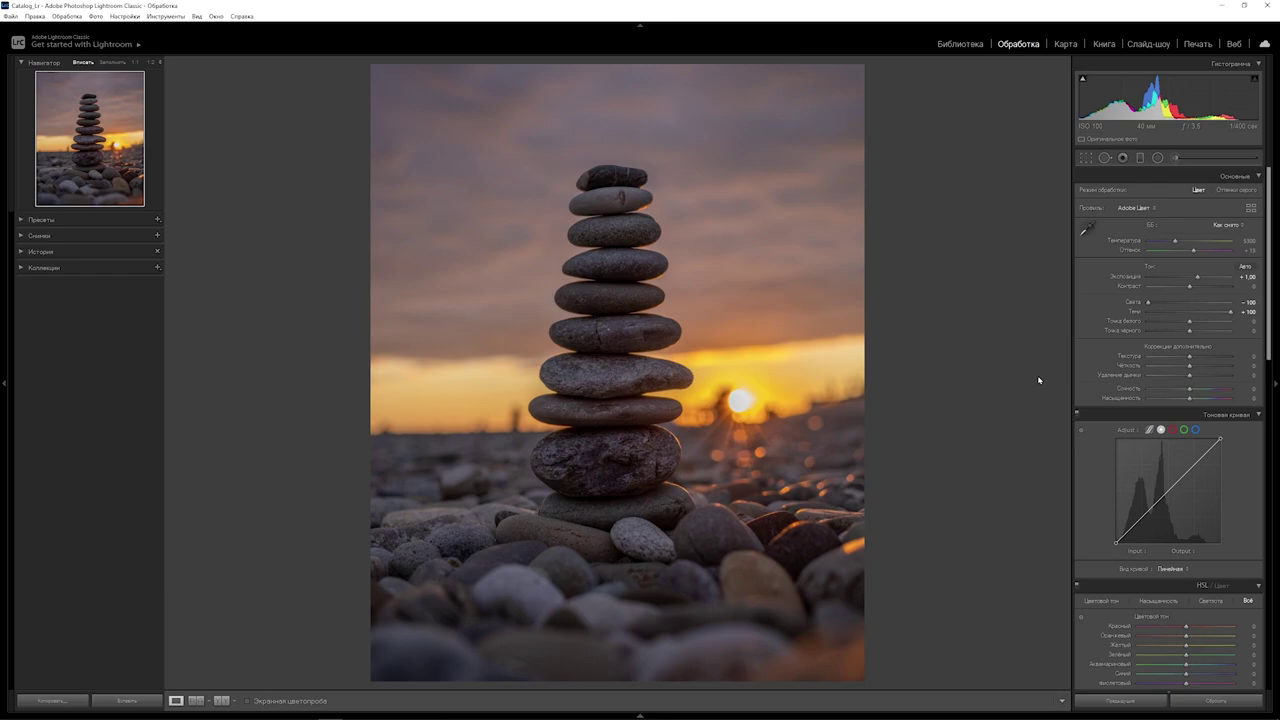
pyautogui.moveTo(1190, 321); pyautogui.dragTo(1171, 323)
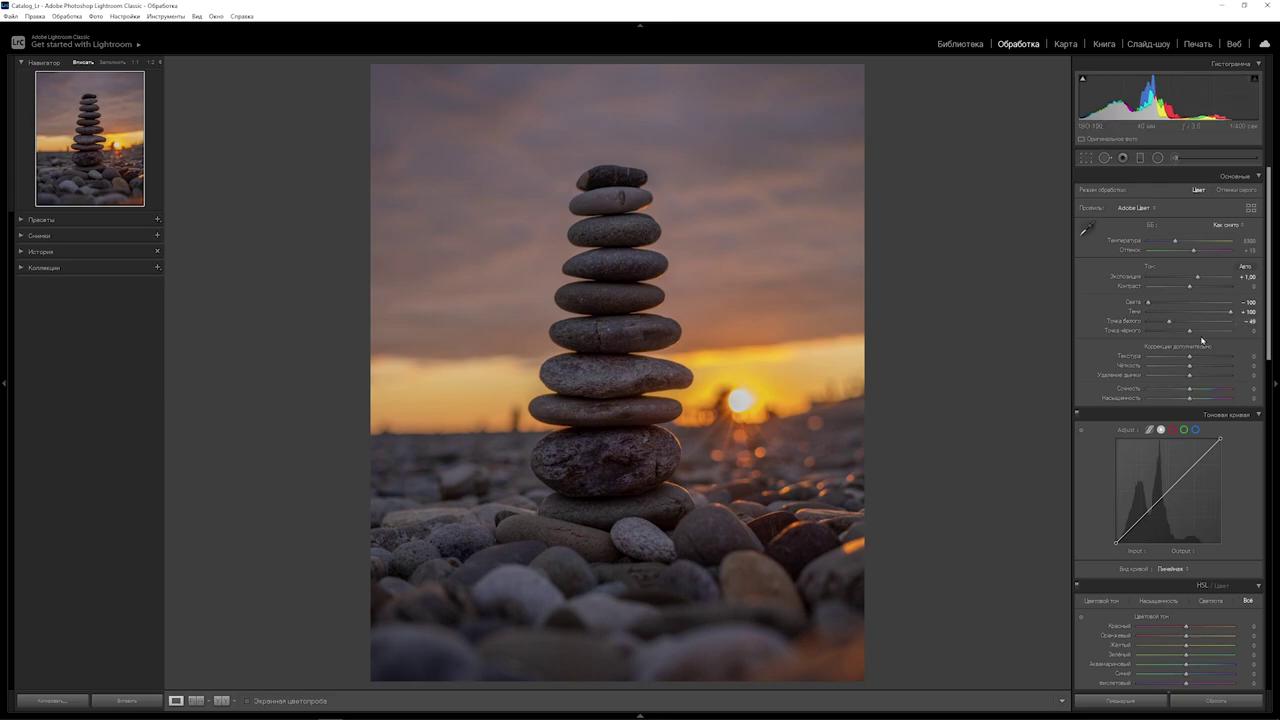
pyautogui.moveTo(1189, 330); pyautogui.dragTo(1200, 331)
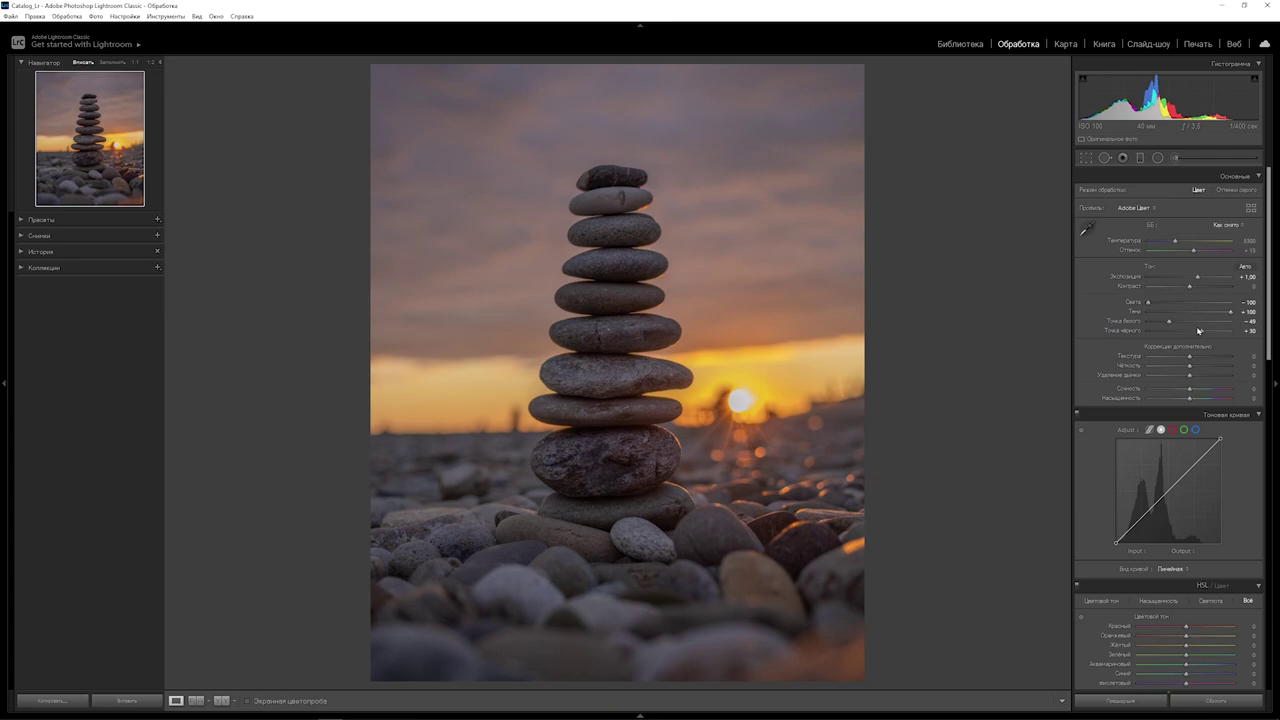
pyautogui.moveTo(1191, 286); pyautogui.dragTo(1182, 288)
# - Add Texture +20 and Clarity +8, and lower Saturation to -20
pyautogui.moveTo(1189, 357); pyautogui.dragTo(1199, 357)
pyautogui.moveTo(1189, 366); pyautogui.dragTo(1202, 389)
pyautogui.moveTo(1189, 398); pyautogui.dragTo(1181, 400)
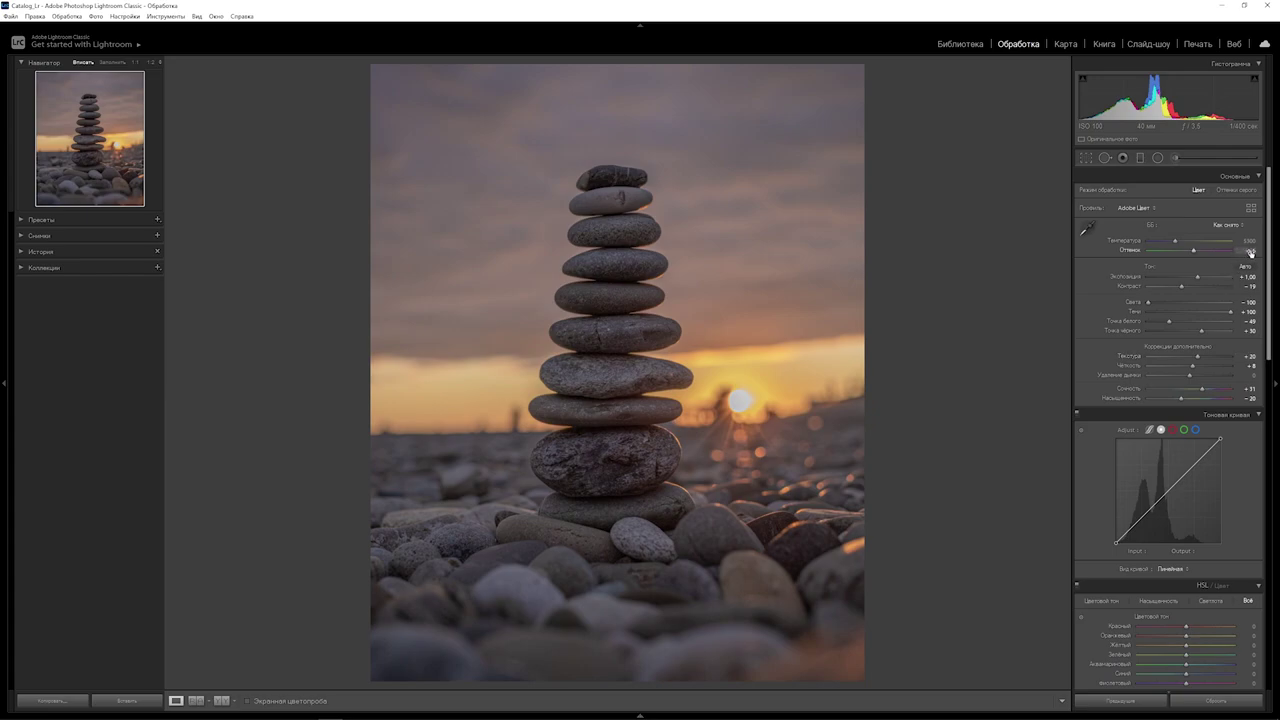
# - Set the white balance Tint to +9 with the arrow keys and confirm it
pyautogui.click(1250, 253)
pyautogui.press('Up')
pyautogui.press('Down')
pyautogui.press('Return')
pyautogui.scroll(-3, 1246, 222)
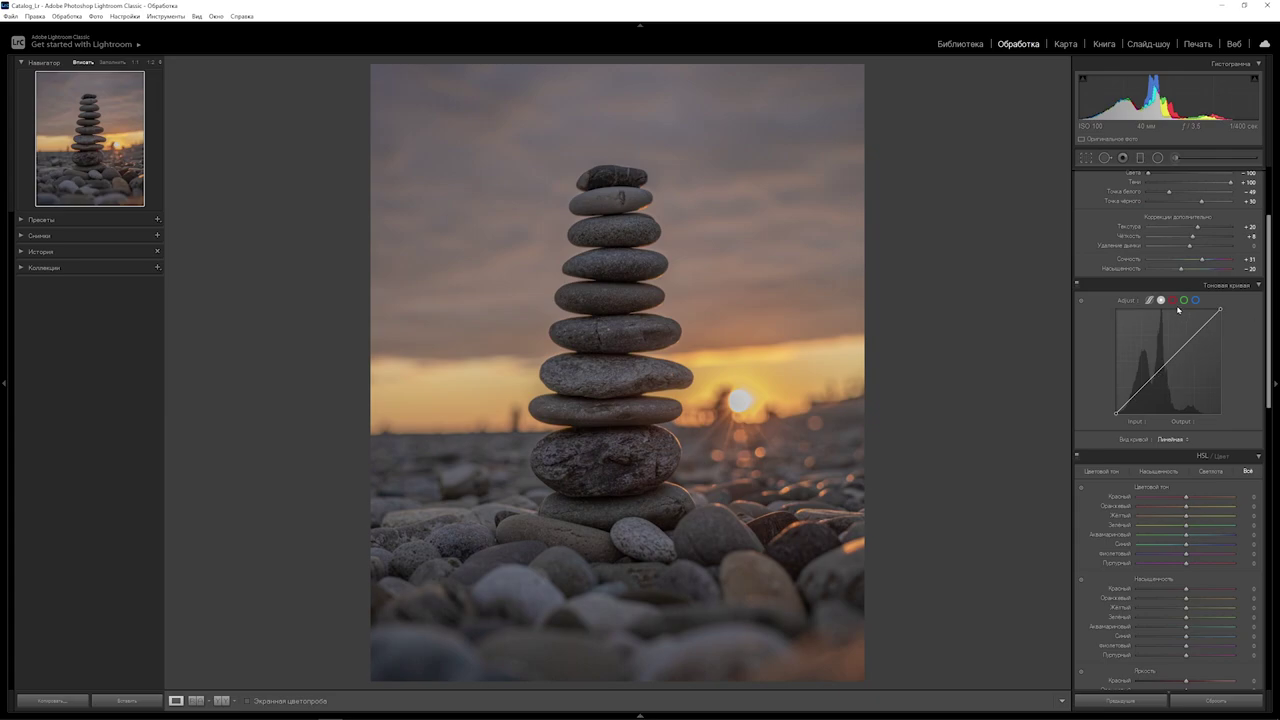
# - On the red channel curve, pin a control point at Input 128 / Output 128
pyautogui.click(1173, 301)
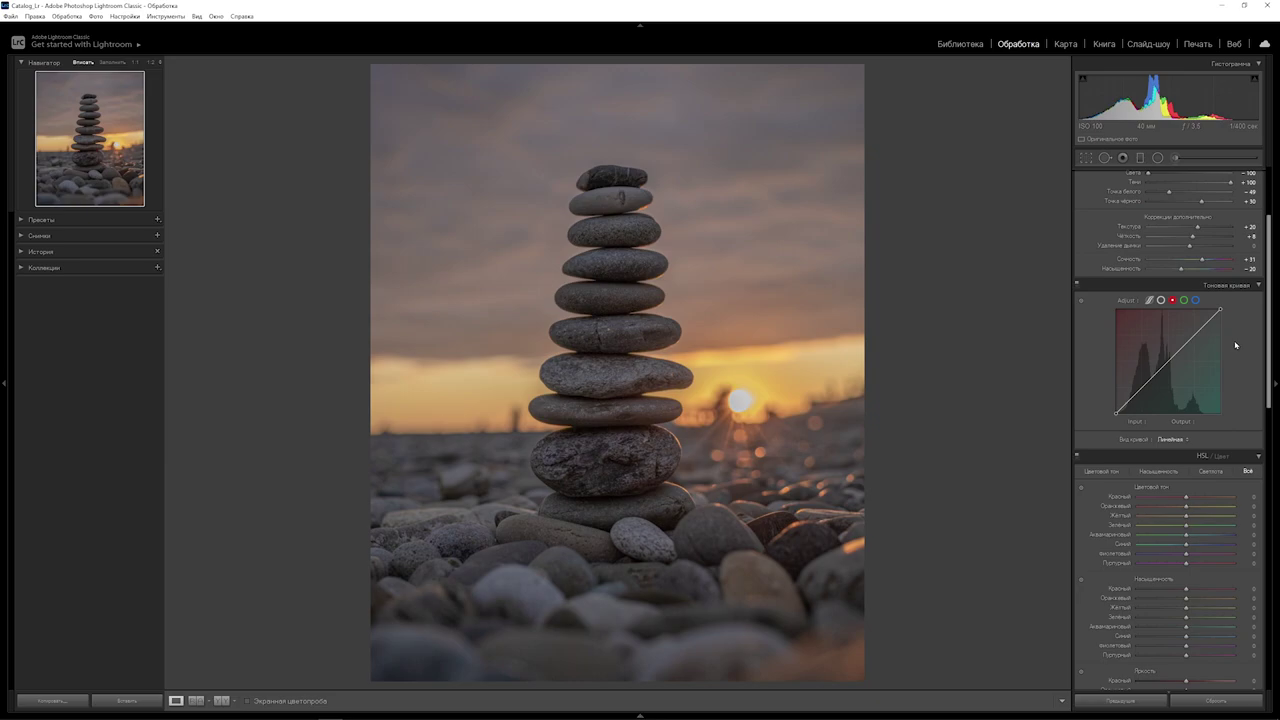
pyautogui.click(1169, 362)
pyautogui.click(1077, 379)
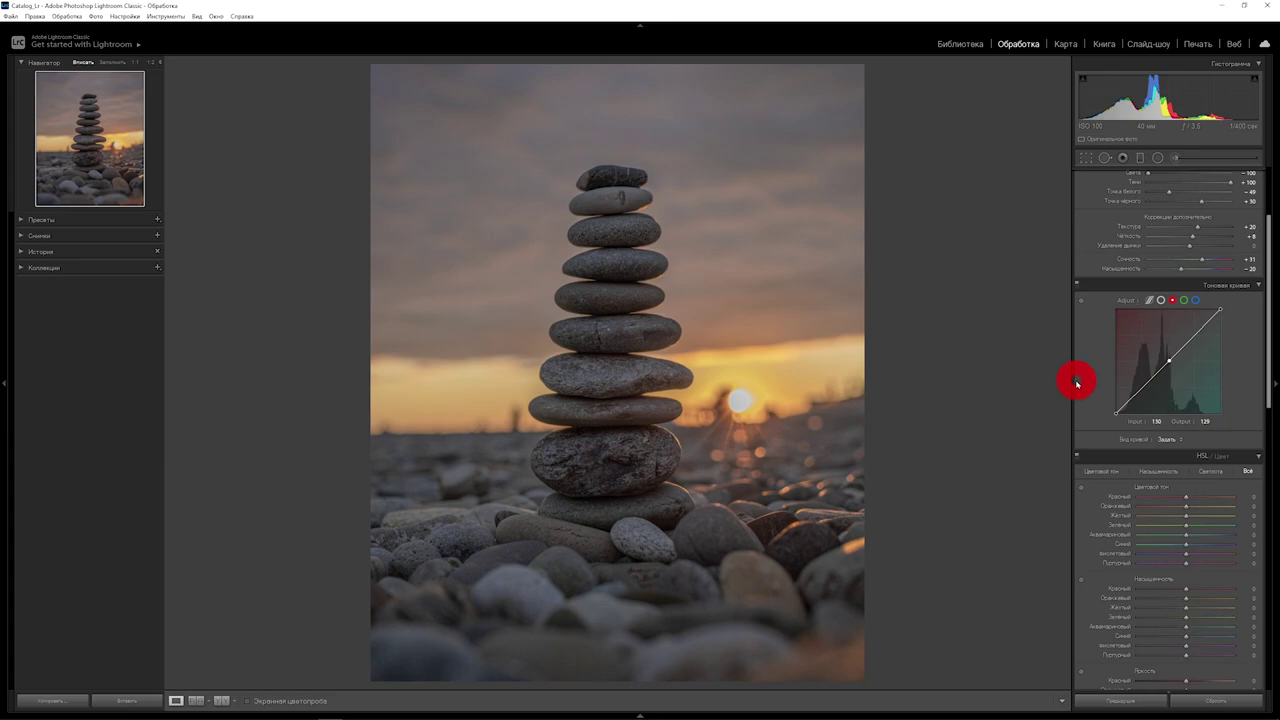
pyautogui.press('alt')
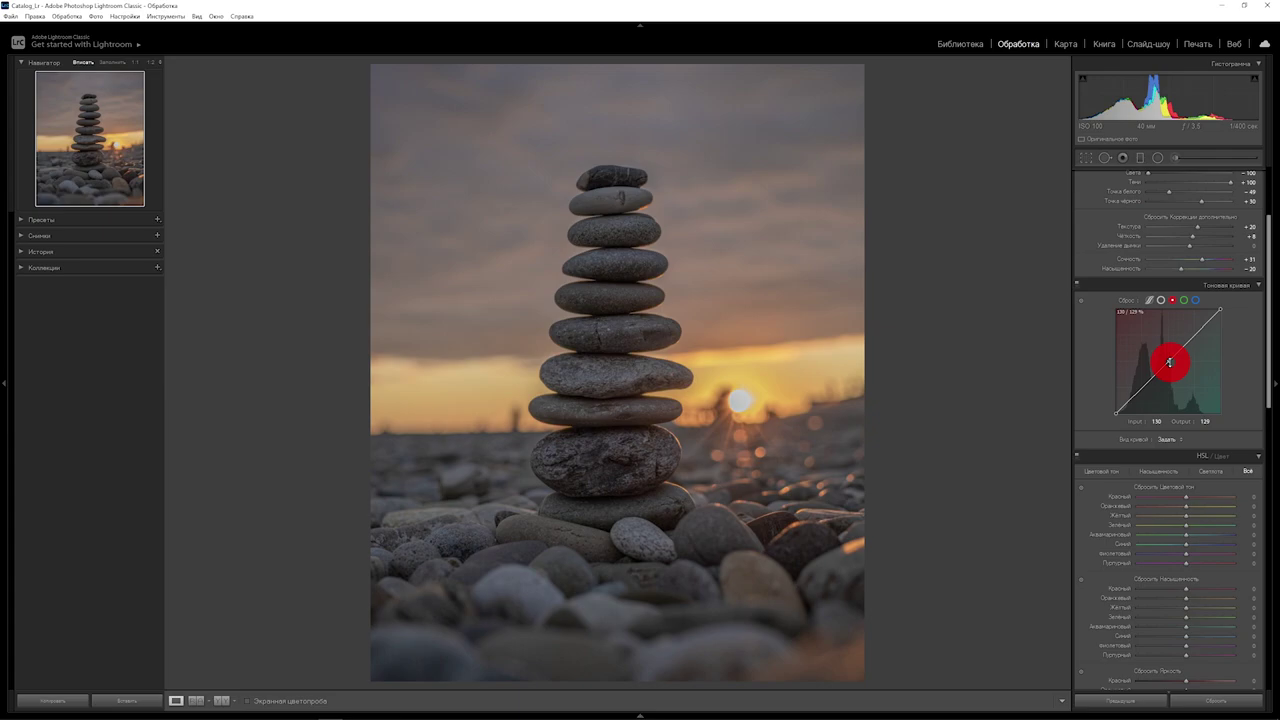
pyautogui.moveTo(1169, 362); pyautogui.dragTo(1171, 361)
pyautogui.moveTo(1169, 362); pyautogui.dragTo(1167, 363)
pyautogui.click(1167, 361)
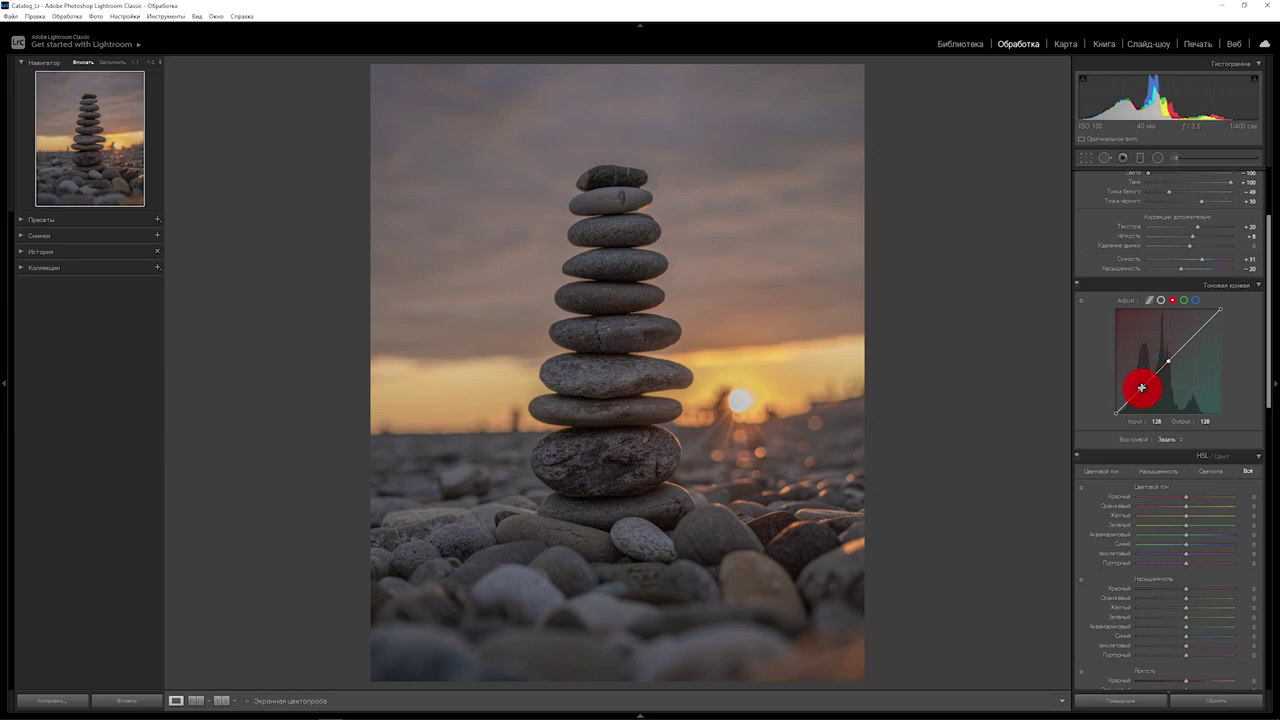
# - Drag the red curve's lower point to Input 70 / Output 50 to deepen the shadows
pyautogui.moveTo(1141, 387); pyautogui.dragTo(1146, 401)
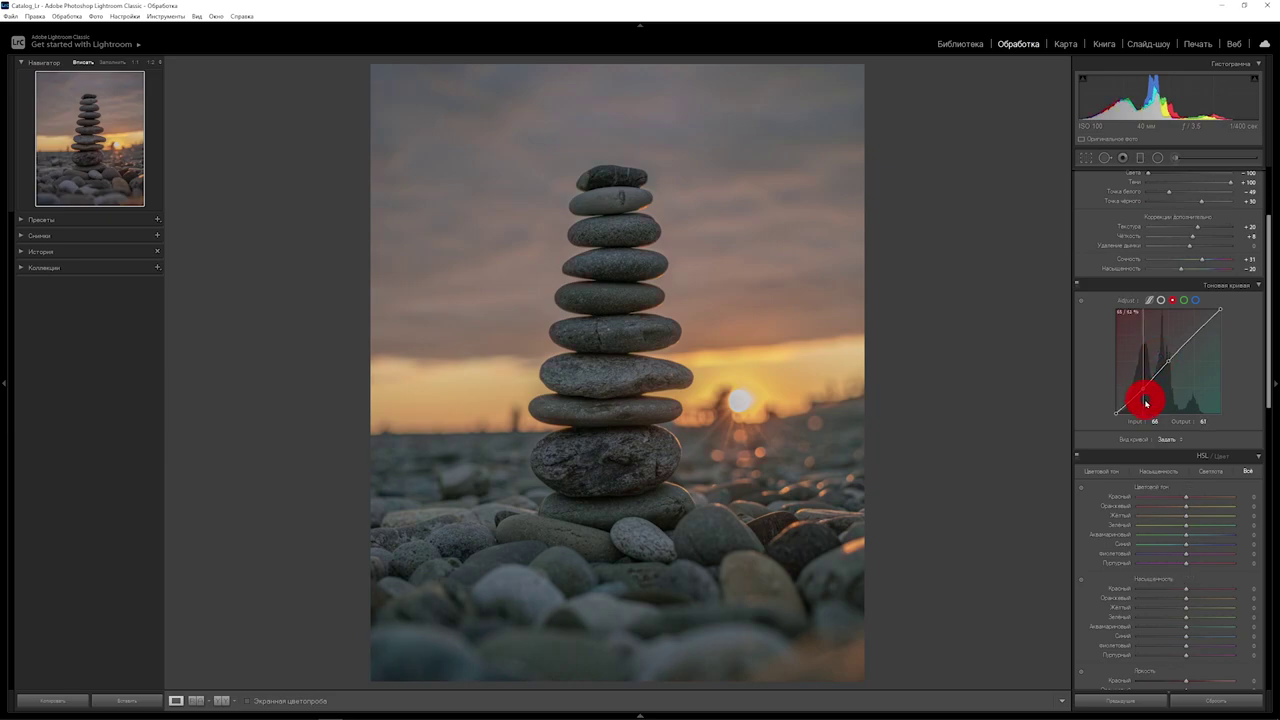
pyautogui.moveTo(1147, 405); pyautogui.dragTo(1167, 456)
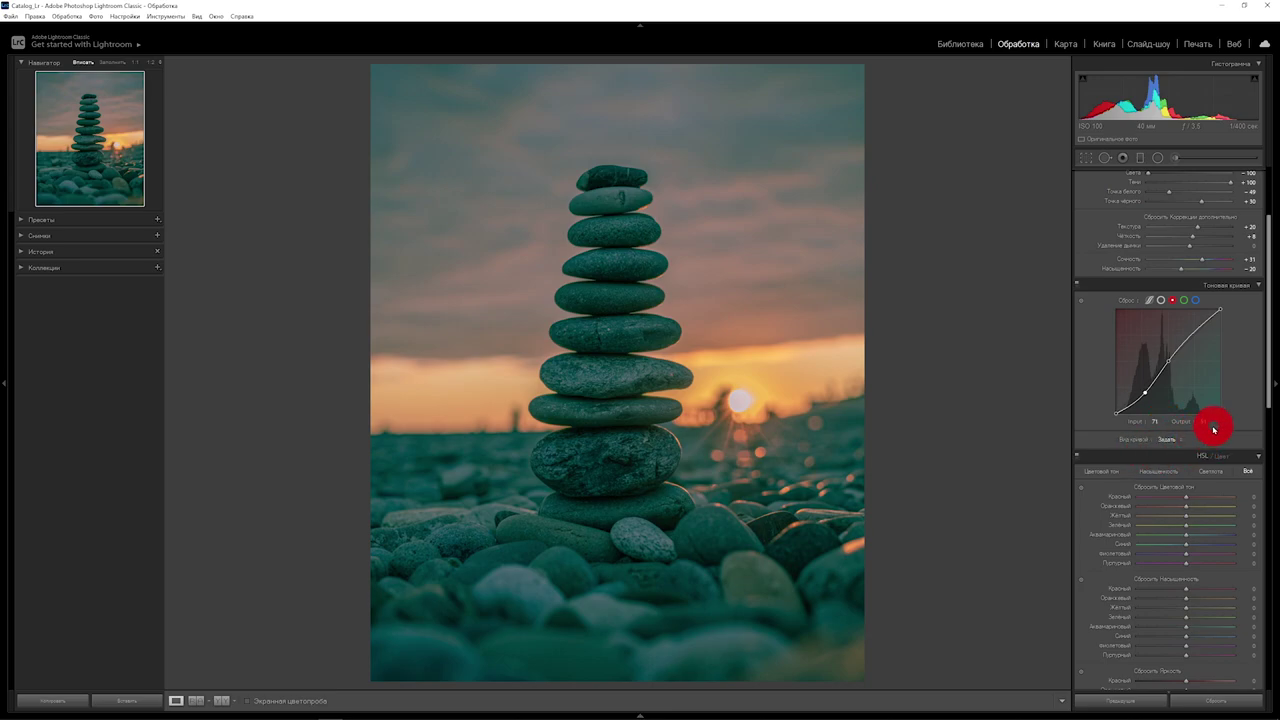
pyautogui.moveTo(1167, 456)
pyautogui.mouseDown()
pyautogui.moveTo(1215, 455)
pyautogui.moveTo(1145, 392)
pyautogui.mouseUp()
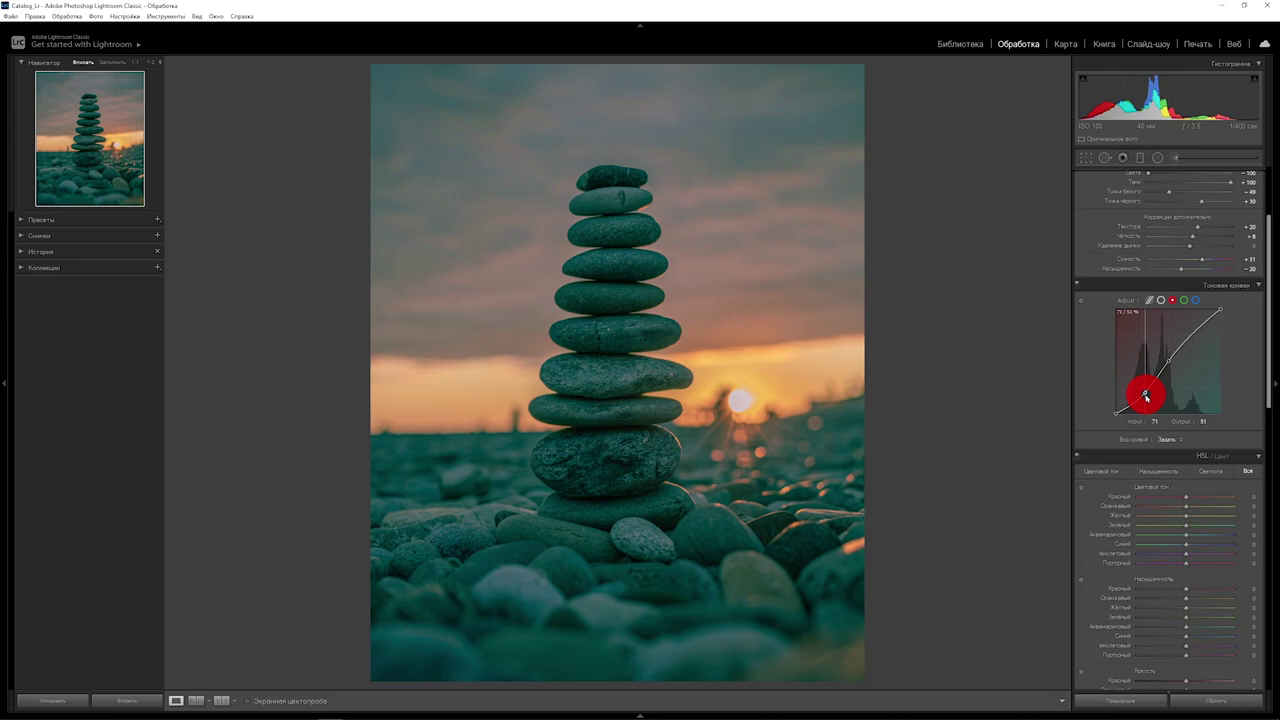
pyautogui.moveTo(1146, 396); pyautogui.dragTo(1145, 398)
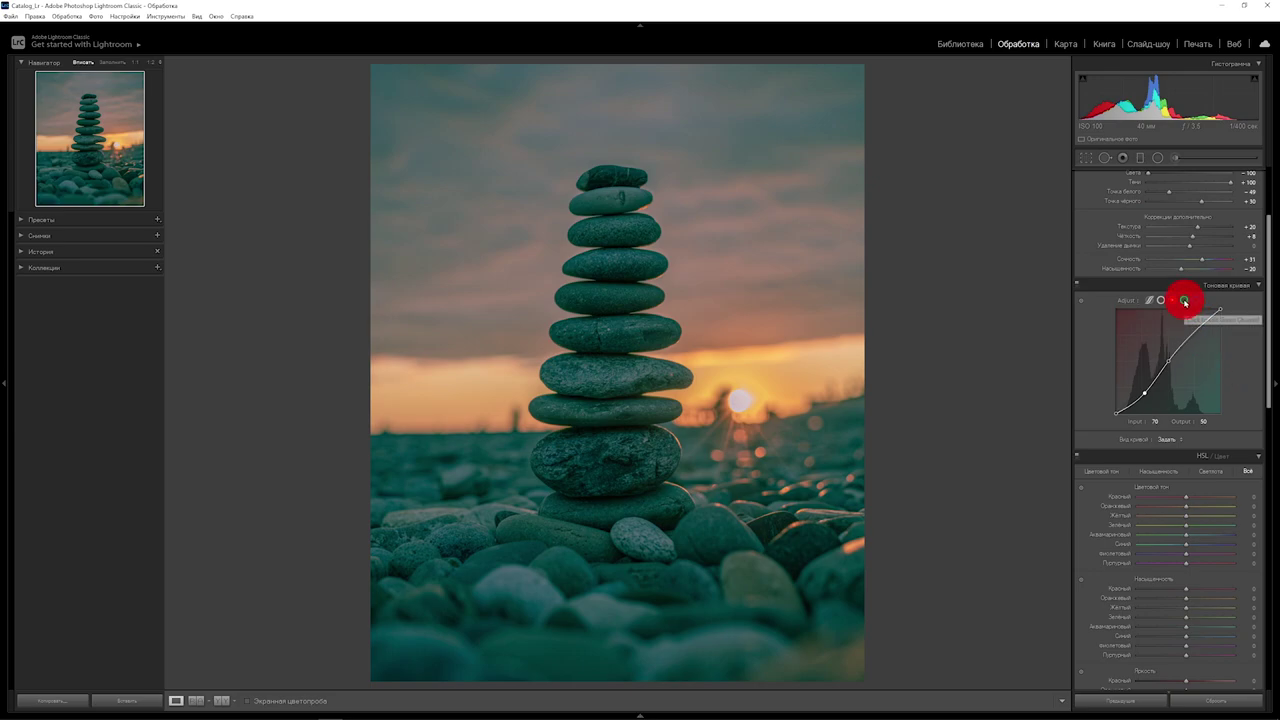
# - Pull the green curve's shadow point down to Output 50 and anchor a 128 midpoint on the blue curve
pyautogui.click(1184, 300)
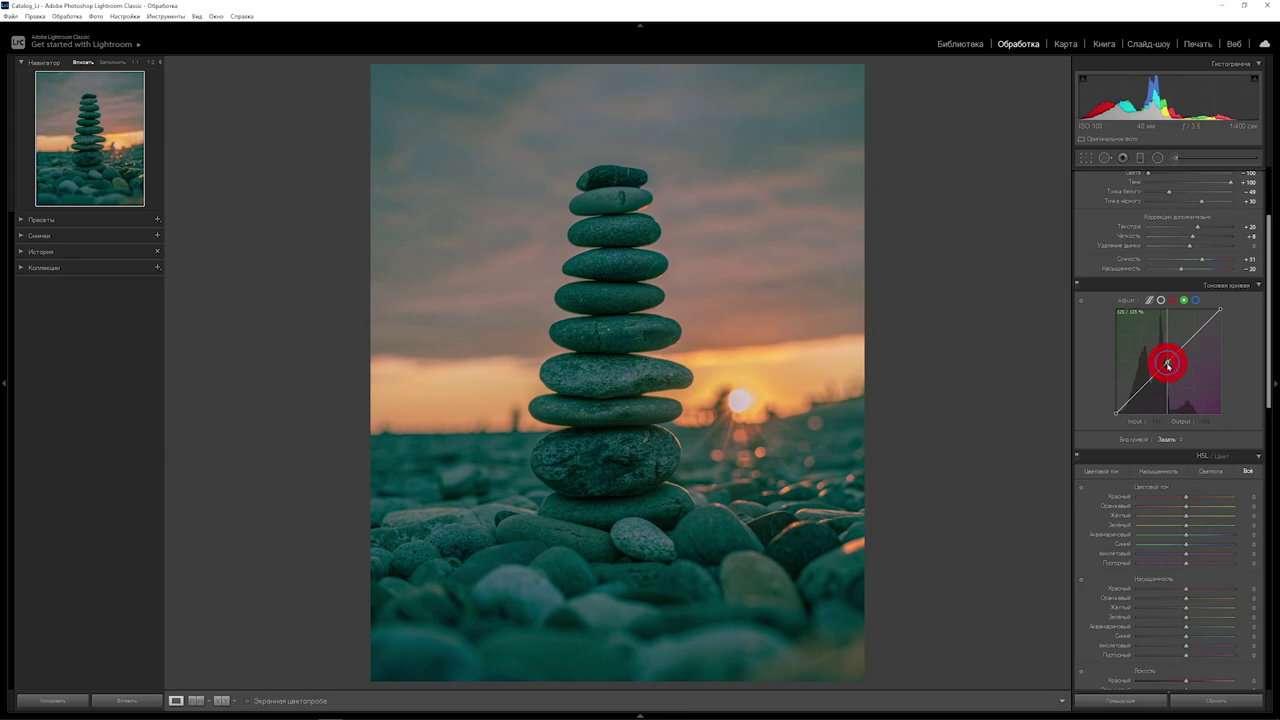
pyautogui.moveTo(1170, 365); pyautogui.dragTo(1147, 407)
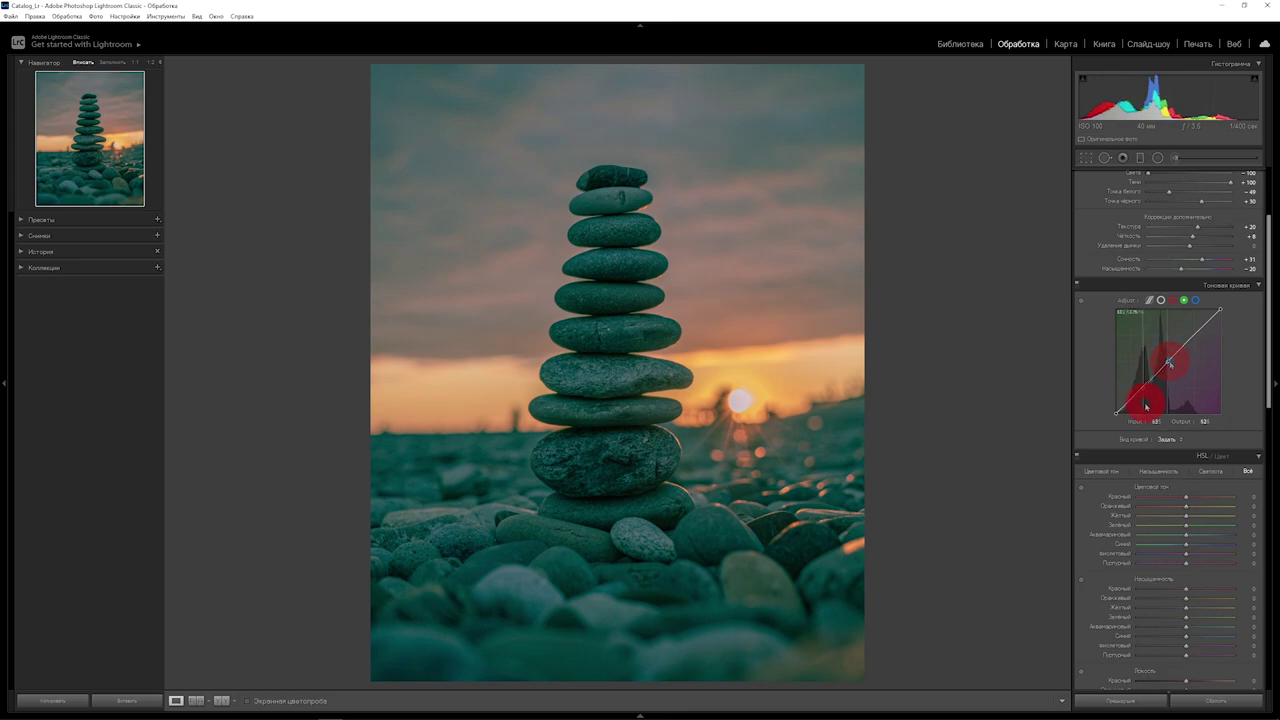
pyautogui.click(1201, 427)
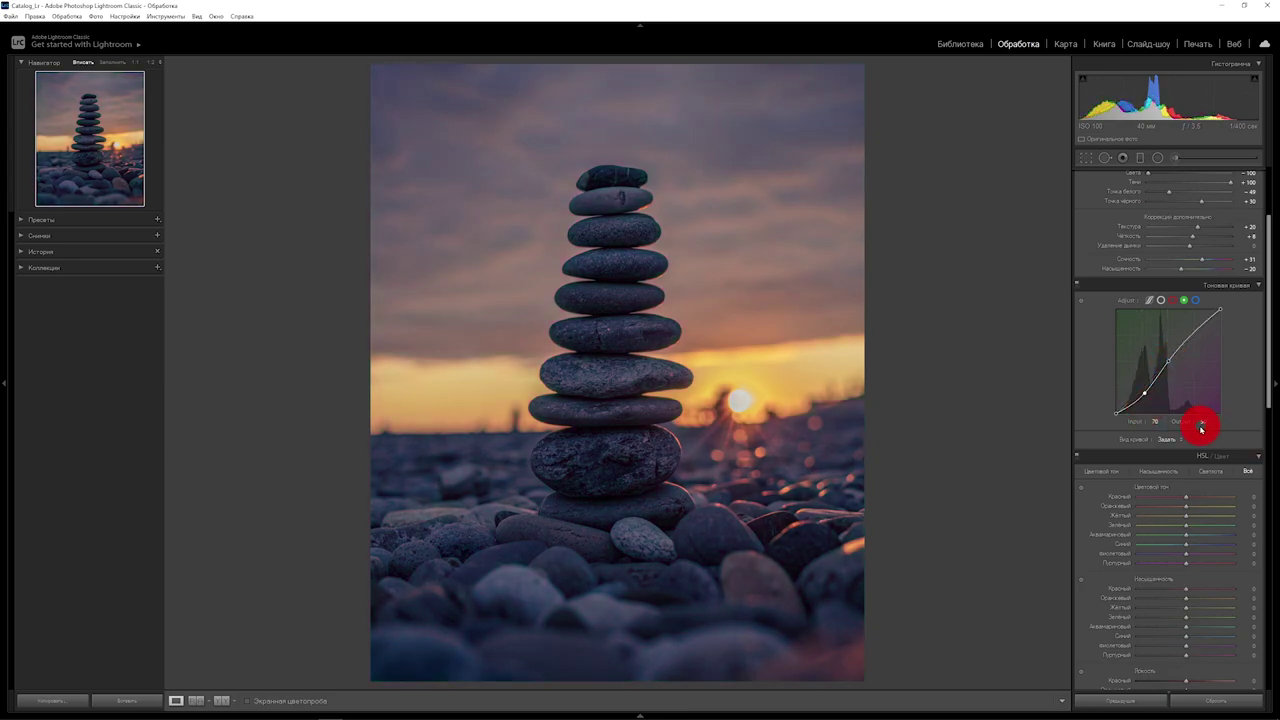
pyautogui.click(978, 428)
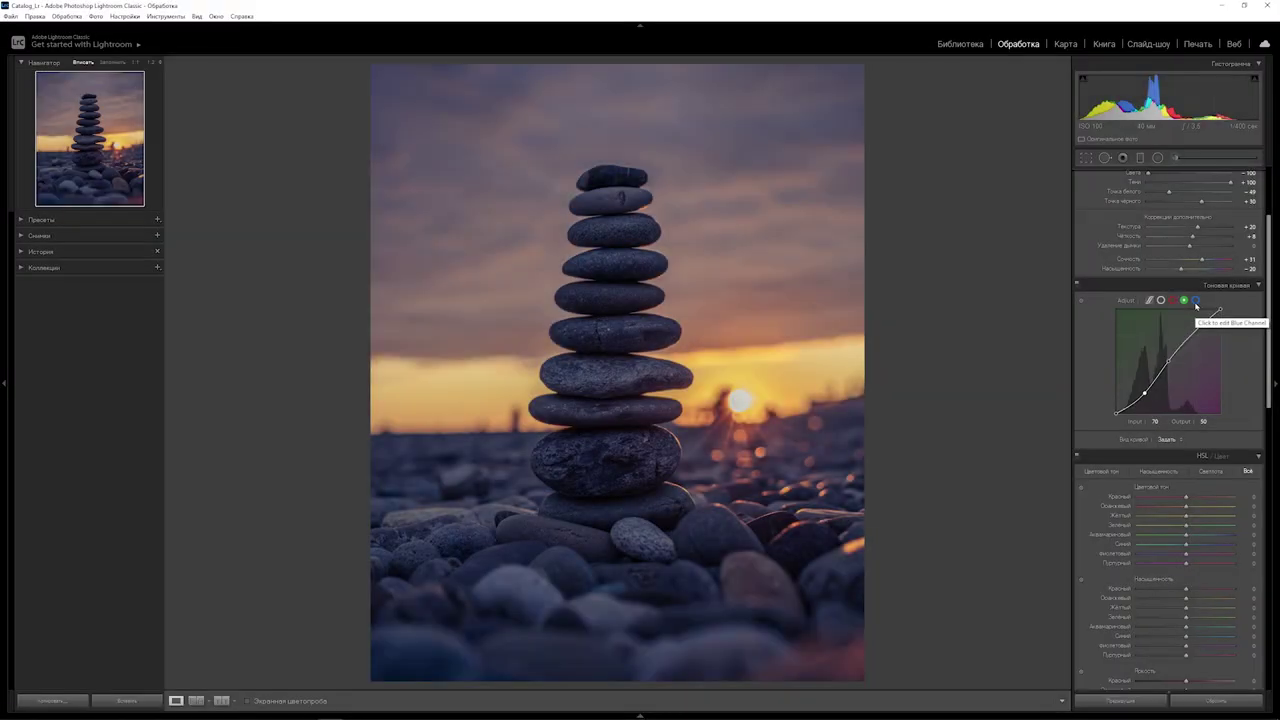
pyautogui.click(1195, 300)
pyautogui.click(1168, 361)
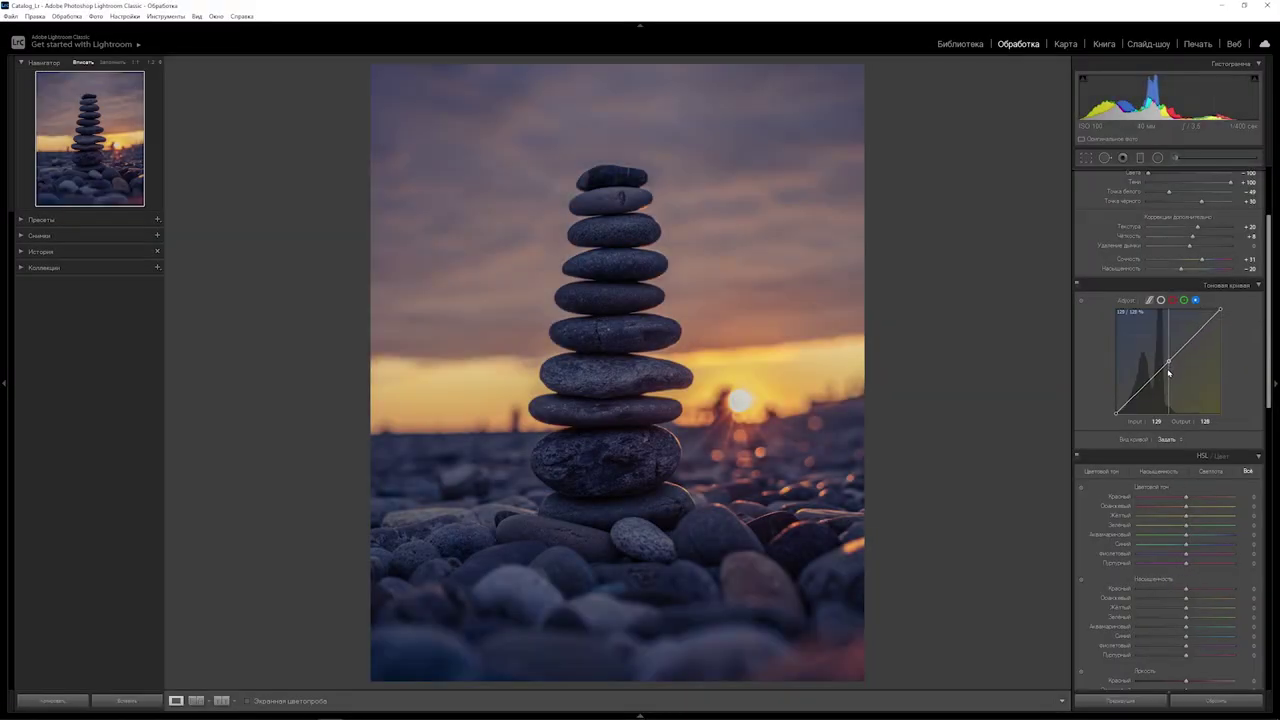
# - Lower the blue curve's shadow point to Output 50, nudge it right, and toggle the curve off
pyautogui.moveTo(1142, 387); pyautogui.dragTo(1142, 393)
pyautogui.press('Right')
pyautogui.press('Right')
pyautogui.press('Right')
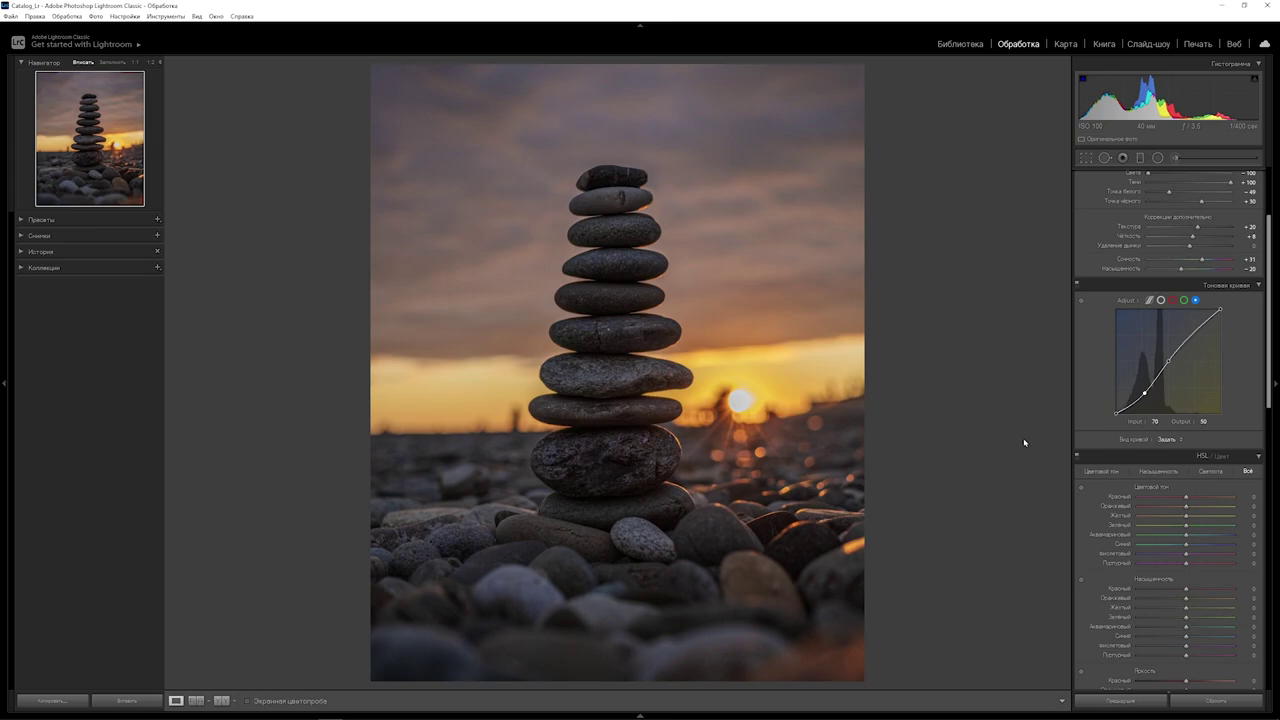
pyautogui.click(1077, 286)
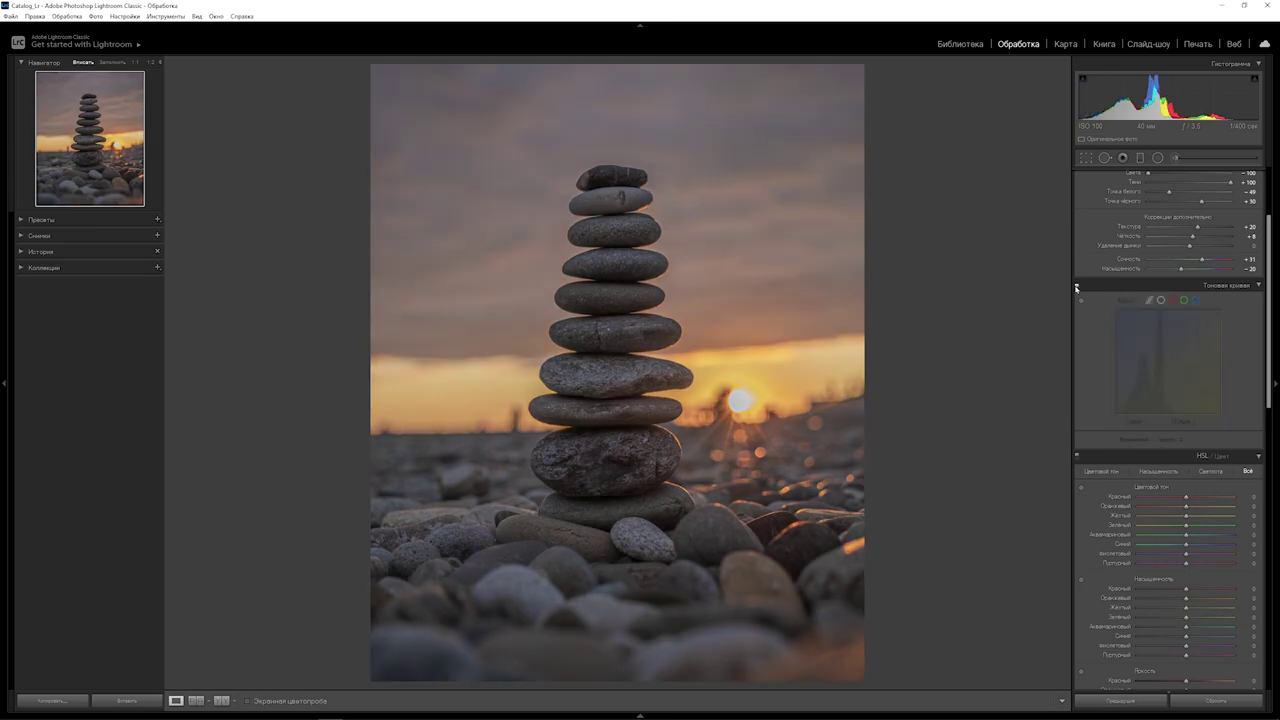
# - Re-enable the tone curve and bend the RGB curve into an S with lifted blacks and lowered whites
pyautogui.click(1077, 286)
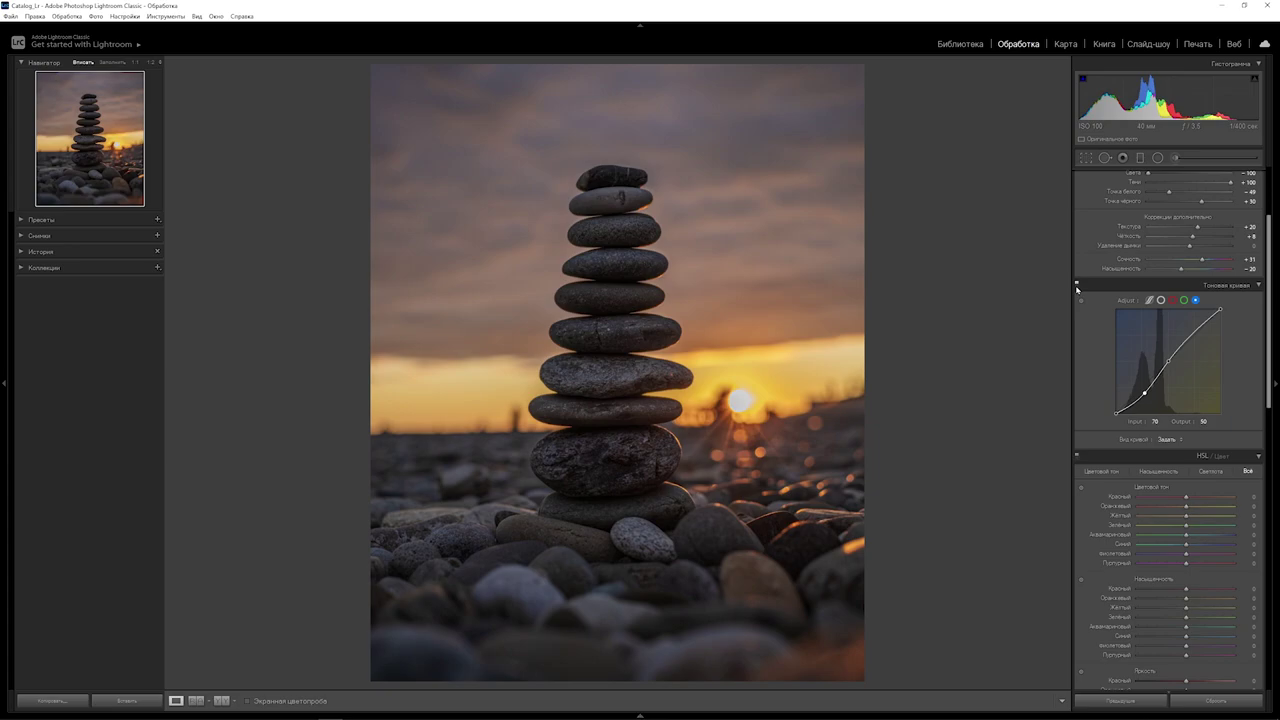
pyautogui.click(1161, 301)
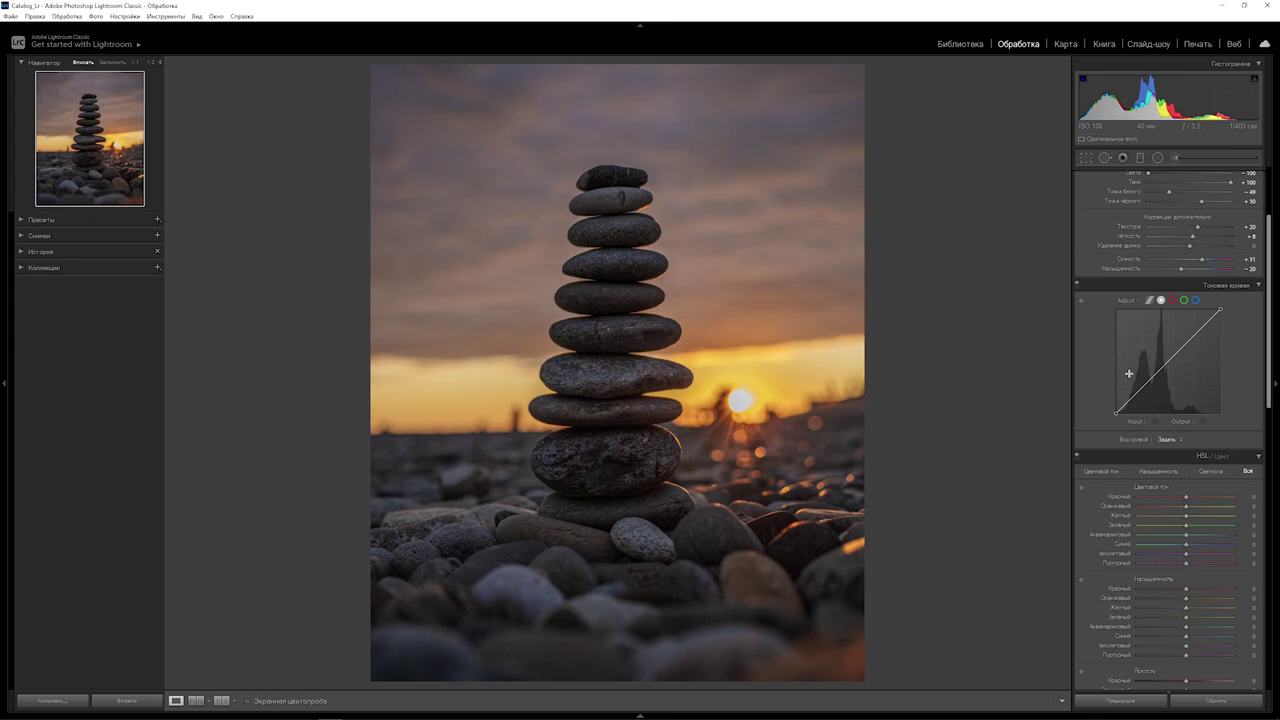
pyautogui.moveTo(1168, 361); pyautogui.dragTo(1170, 406)
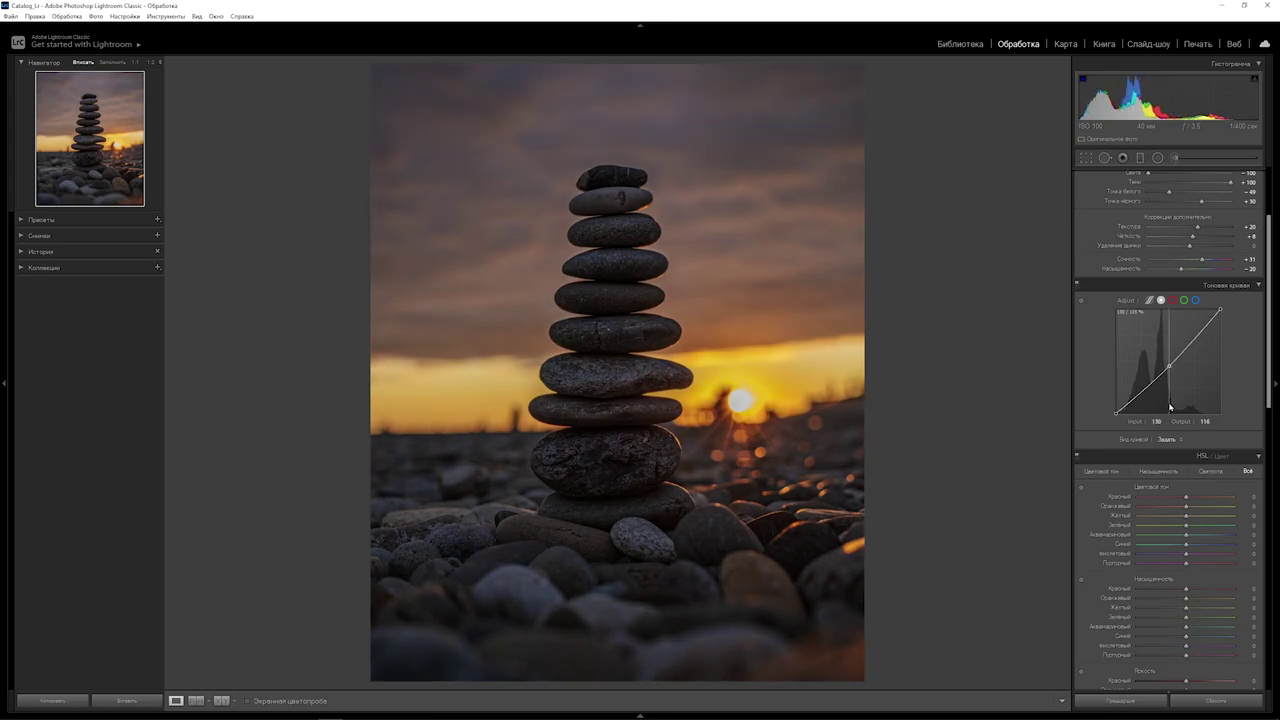
pyautogui.moveTo(1137, 394); pyautogui.dragTo(1137, 398)
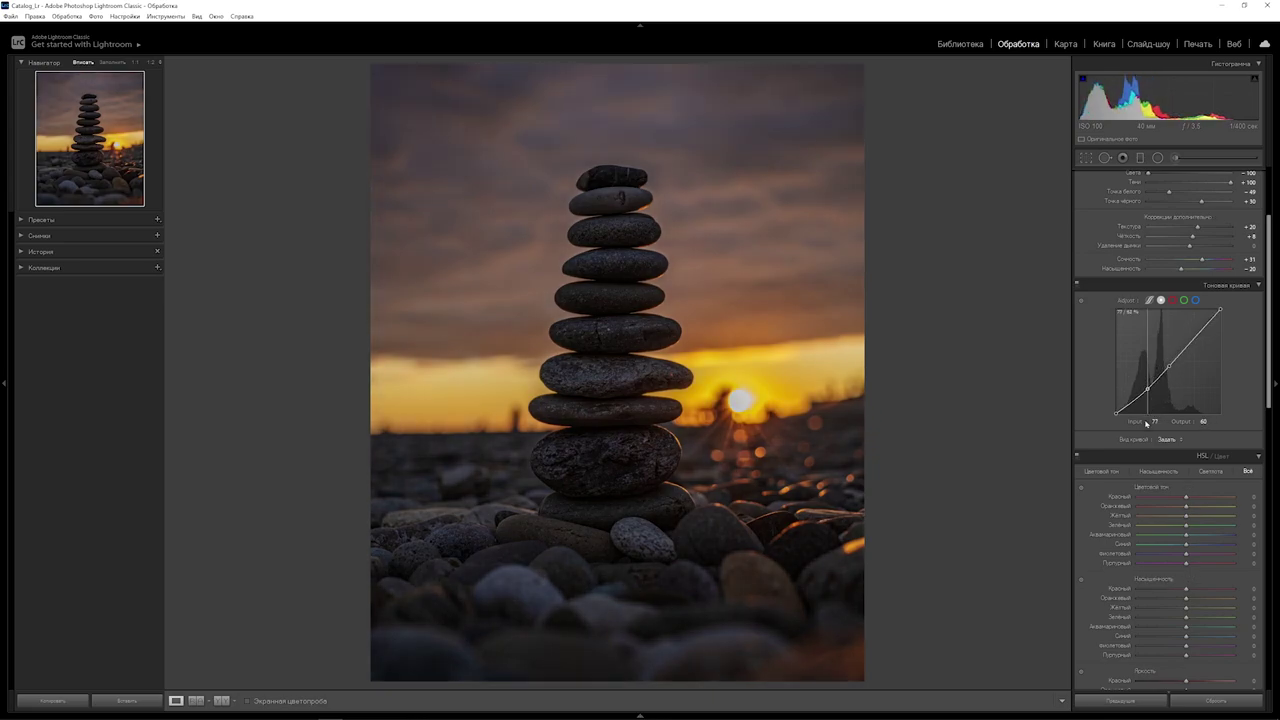
pyautogui.moveTo(1183, 350); pyautogui.dragTo(1232, 328)
pyautogui.moveTo(1116, 413); pyautogui.dragTo(1116, 406)
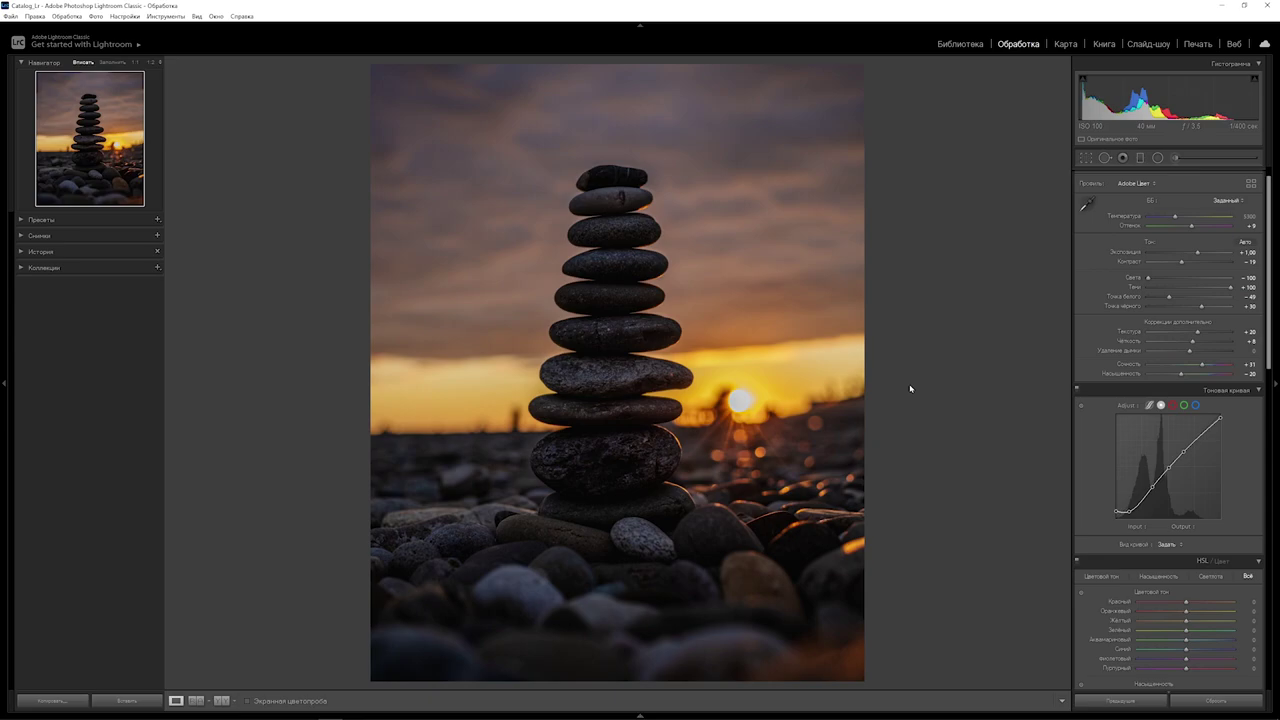
# - Raise Exposure, lower Contrast to −50 and lift Blacks to +43 in the Basic panel
pyautogui.moveTo(1197, 252); pyautogui.dragTo(1202, 253)
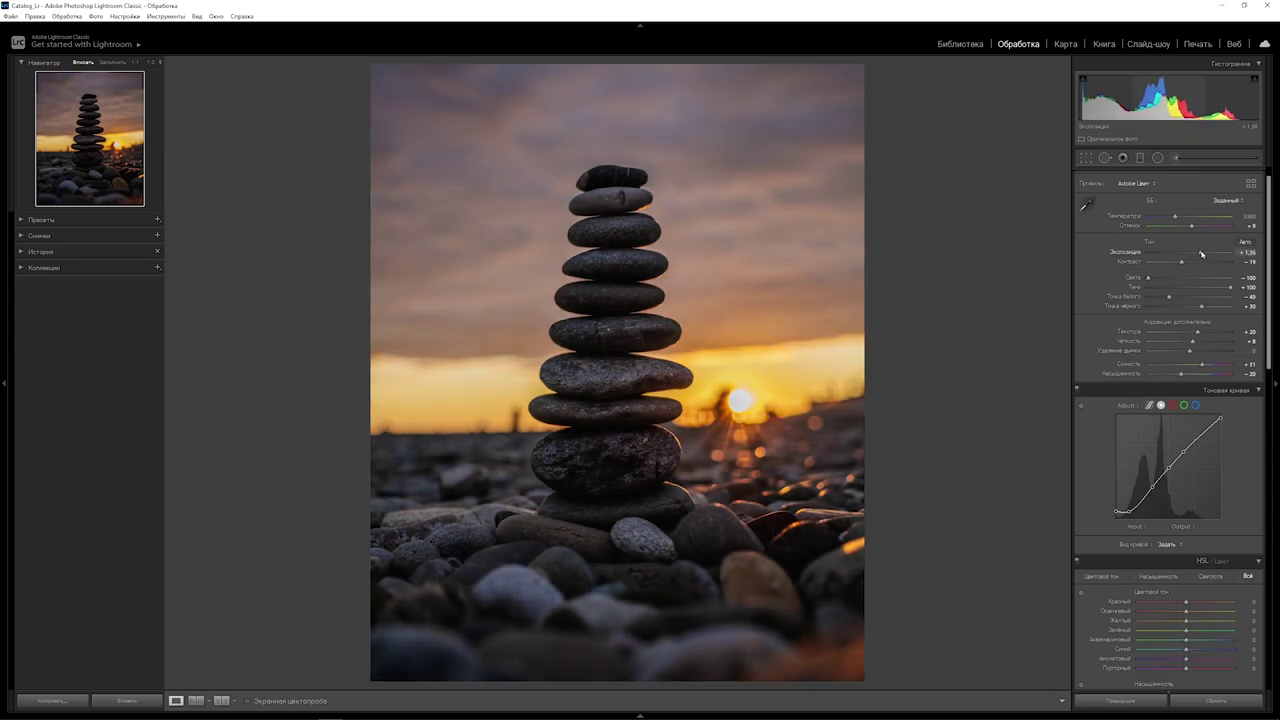
pyautogui.moveTo(1181, 262); pyautogui.dragTo(1168, 265)
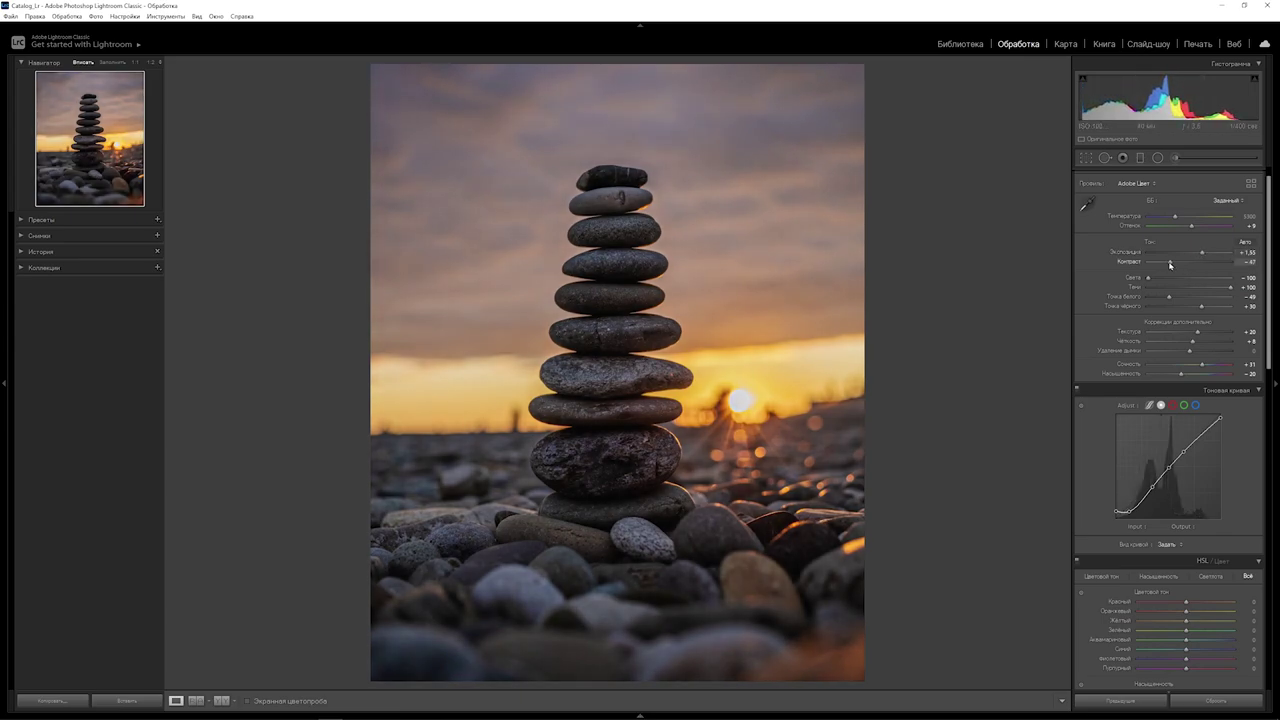
pyautogui.moveTo(1201, 306); pyautogui.dragTo(1210, 307)
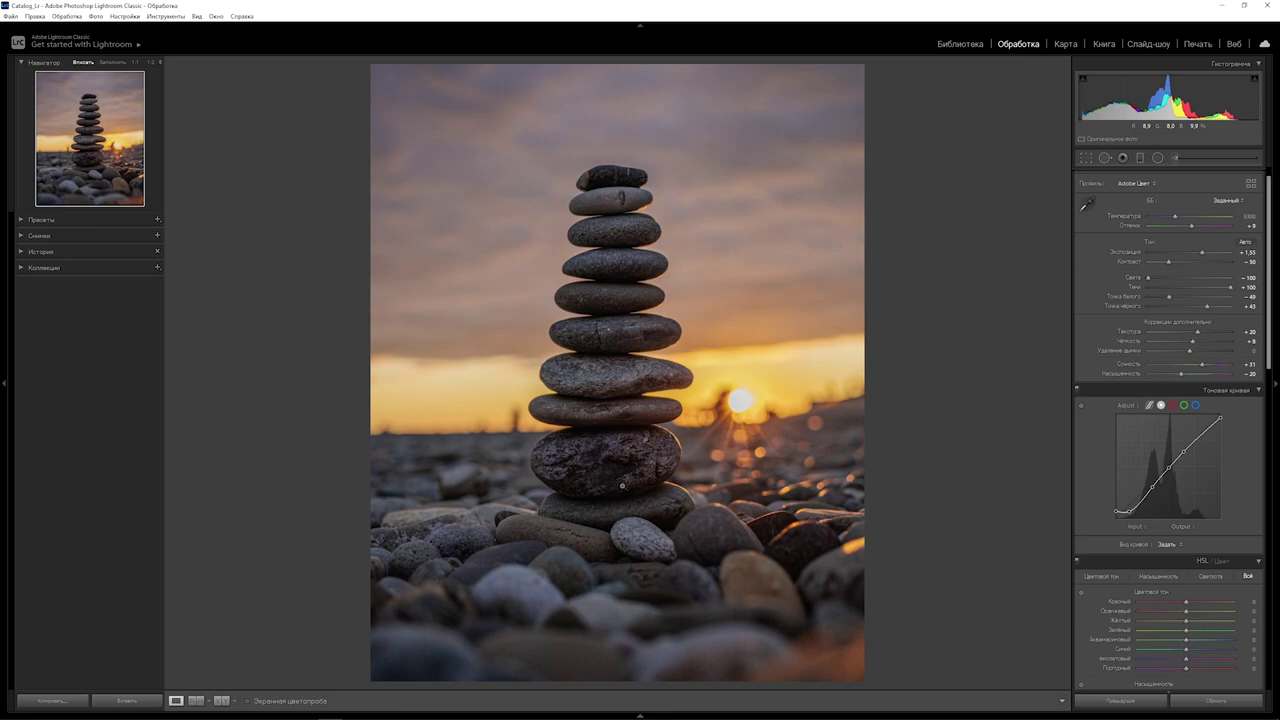
pyautogui.moveTo(1270, 343); pyautogui.dragTo(1268, 665)
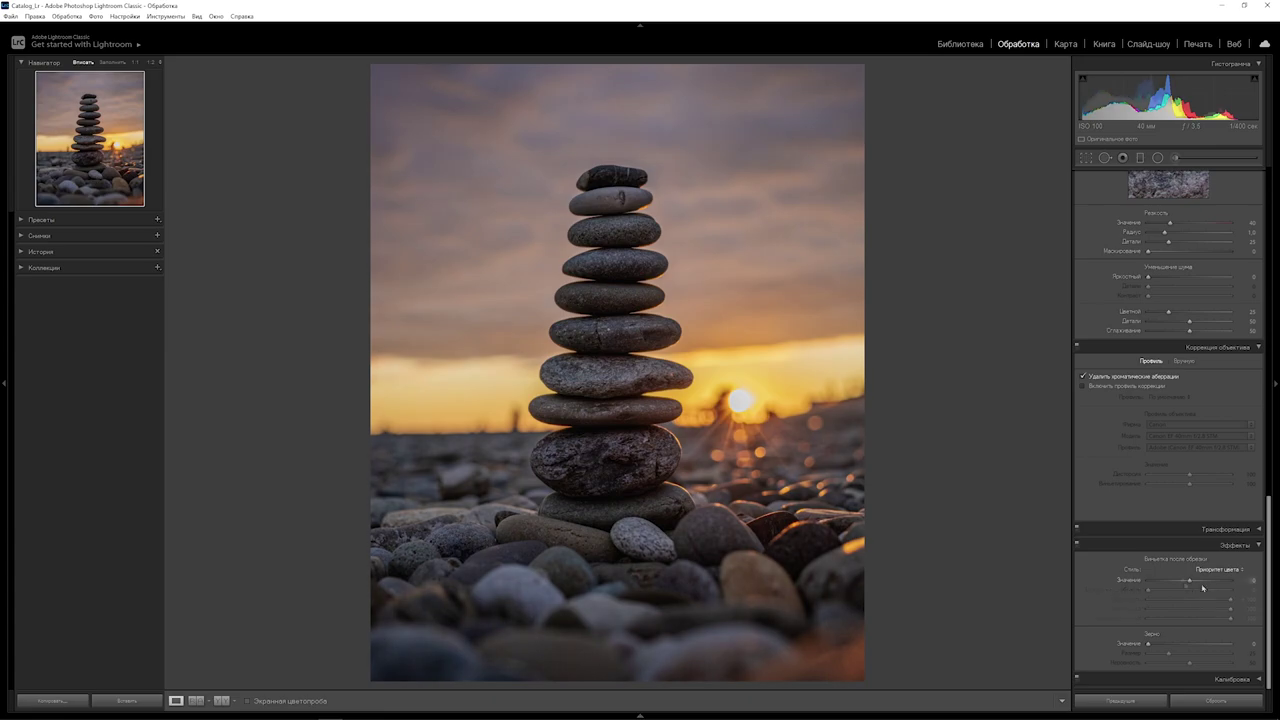
# - Set a small negative Post-Crop Vignetting Amount to darken the photo's edges
pyautogui.moveTo(1190, 581); pyautogui.dragTo(1184, 583)
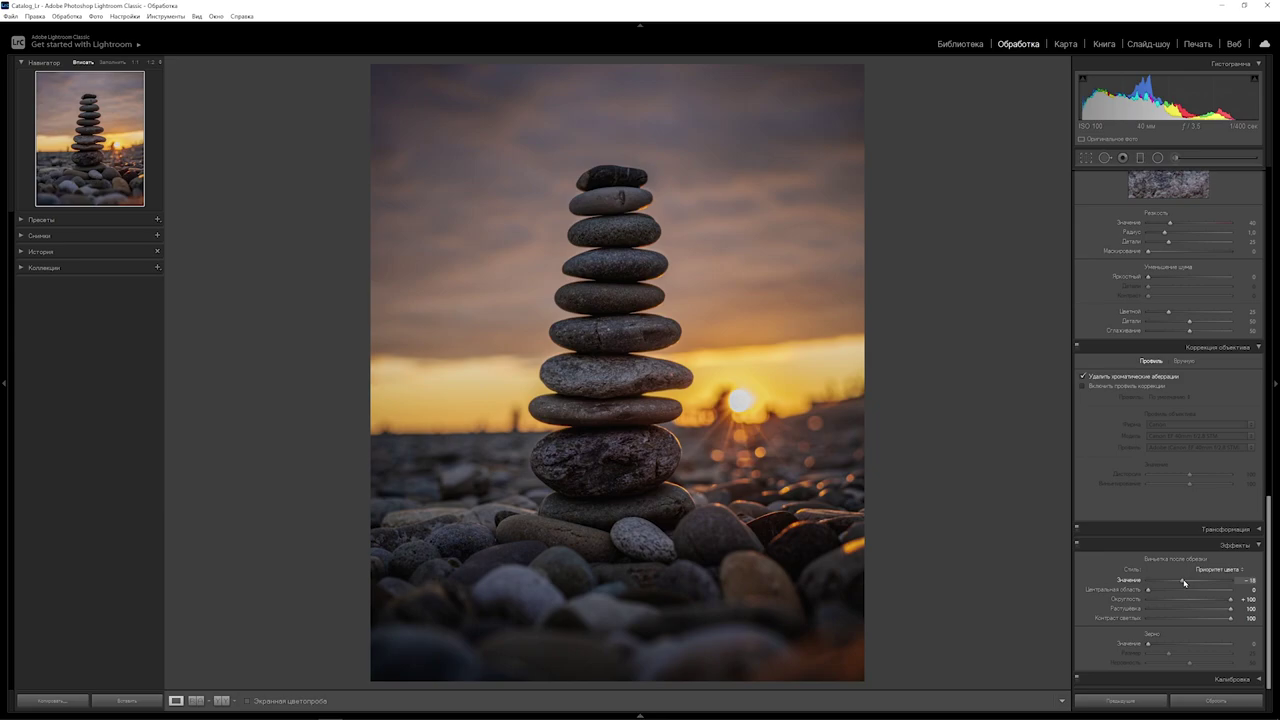
pyautogui.scroll(15, 1184, 582)
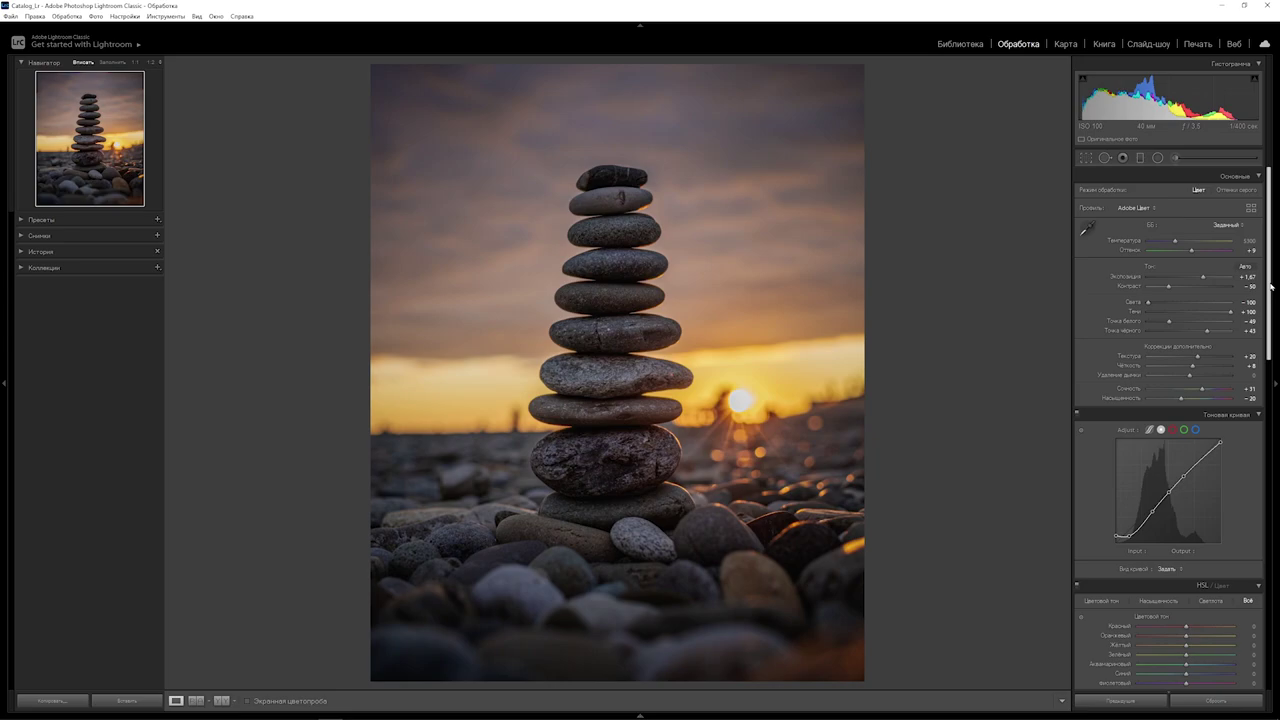
pyautogui.moveTo(1271, 287); pyautogui.dragTo(1275, 417)
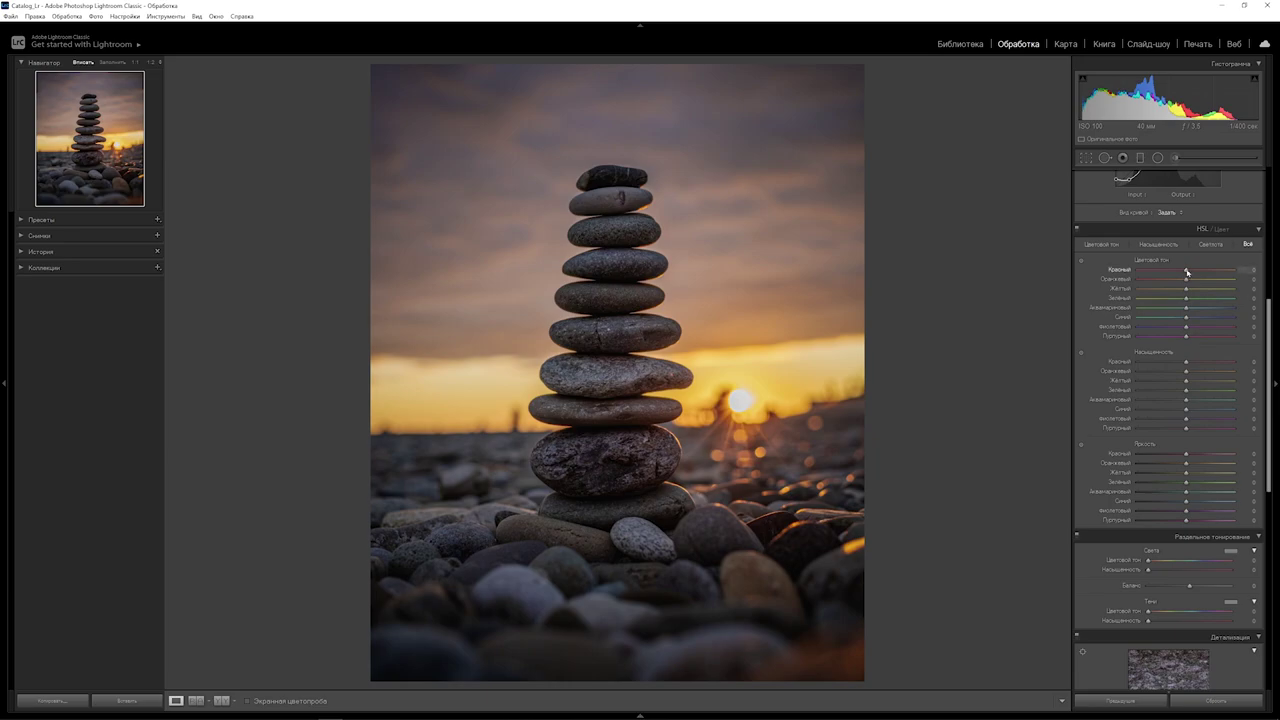
# - Shift HSL hues to Red +14, Orange −36, Yellow −45, Purple −42 and Magenta +31
pyautogui.moveTo(1187, 272); pyautogui.dragTo(1194, 271)
pyautogui.moveTo(1186, 280); pyautogui.dragTo(1168, 284)
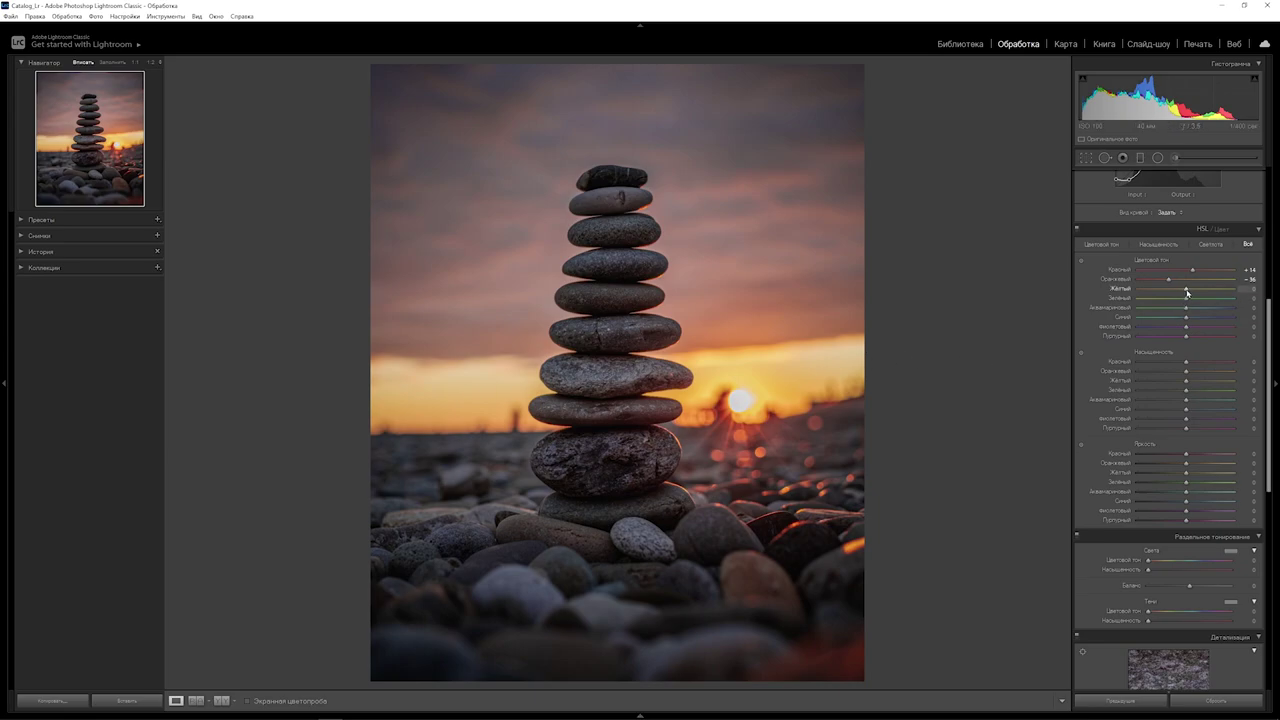
pyautogui.moveTo(1187, 290); pyautogui.dragTo(1164, 290)
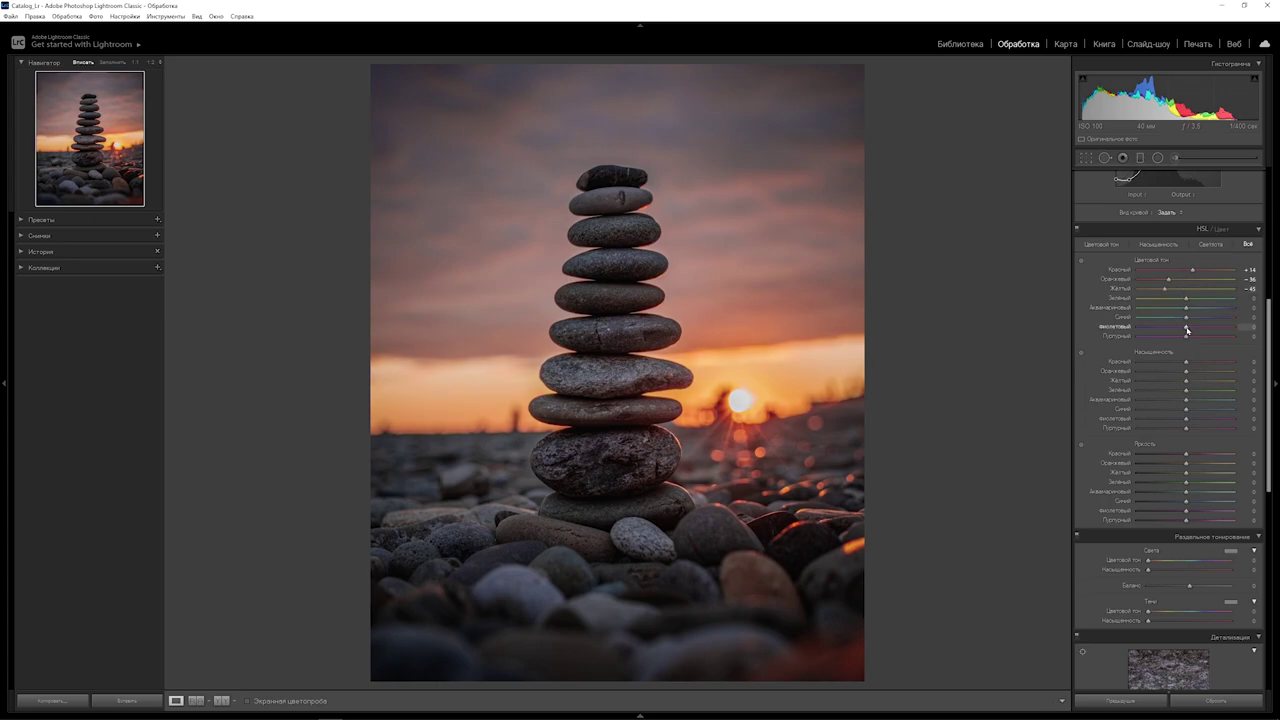
pyautogui.moveTo(1187, 330); pyautogui.dragTo(1165, 330)
pyautogui.moveTo(1187, 338); pyautogui.dragTo(1200, 337)
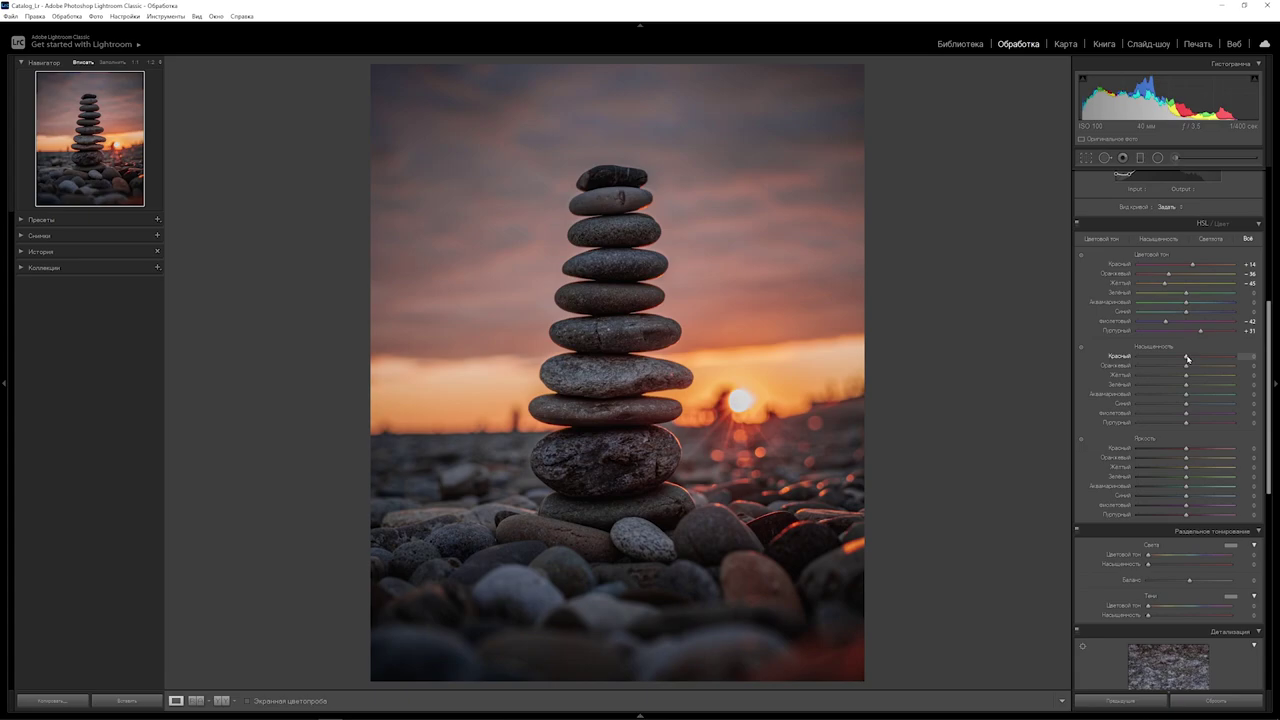
# - Set HSL saturation to Orange −7 and Blue about −80, leaving Red and Aqua at zero
pyautogui.moveTo(1187, 358); pyautogui.dragTo(1236, 358)
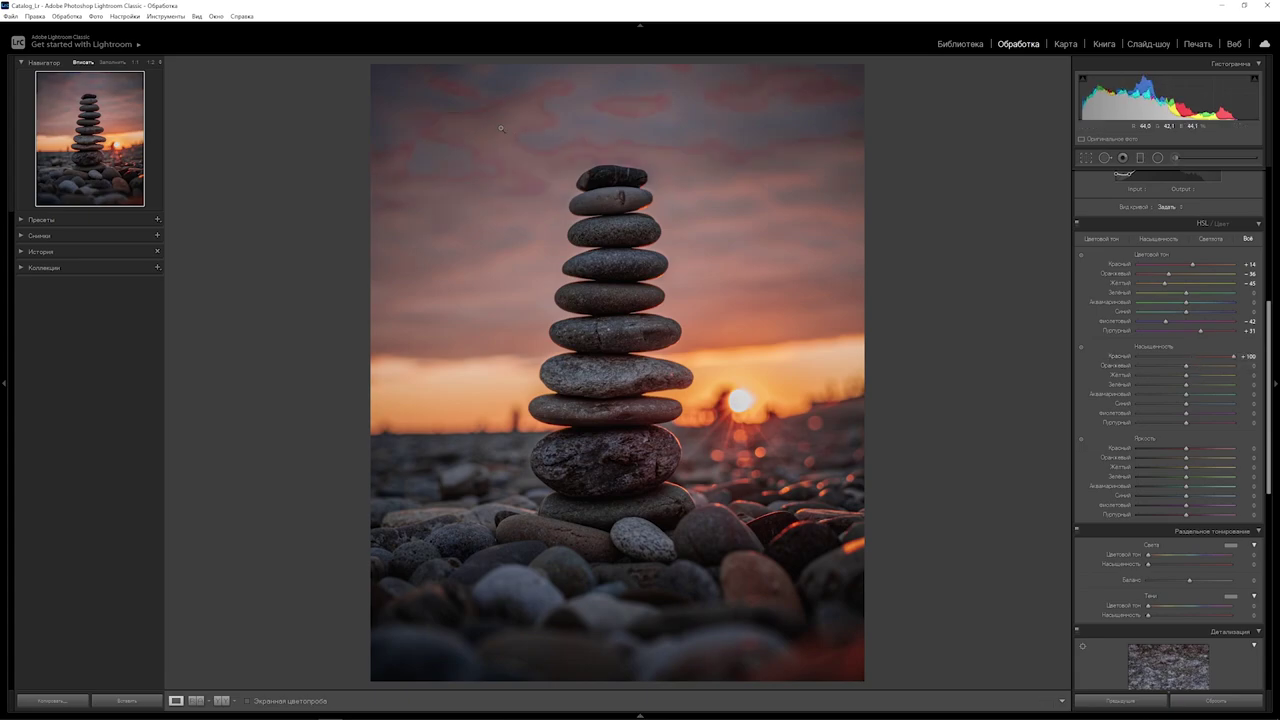
pyautogui.doubleClick(1236, 357)
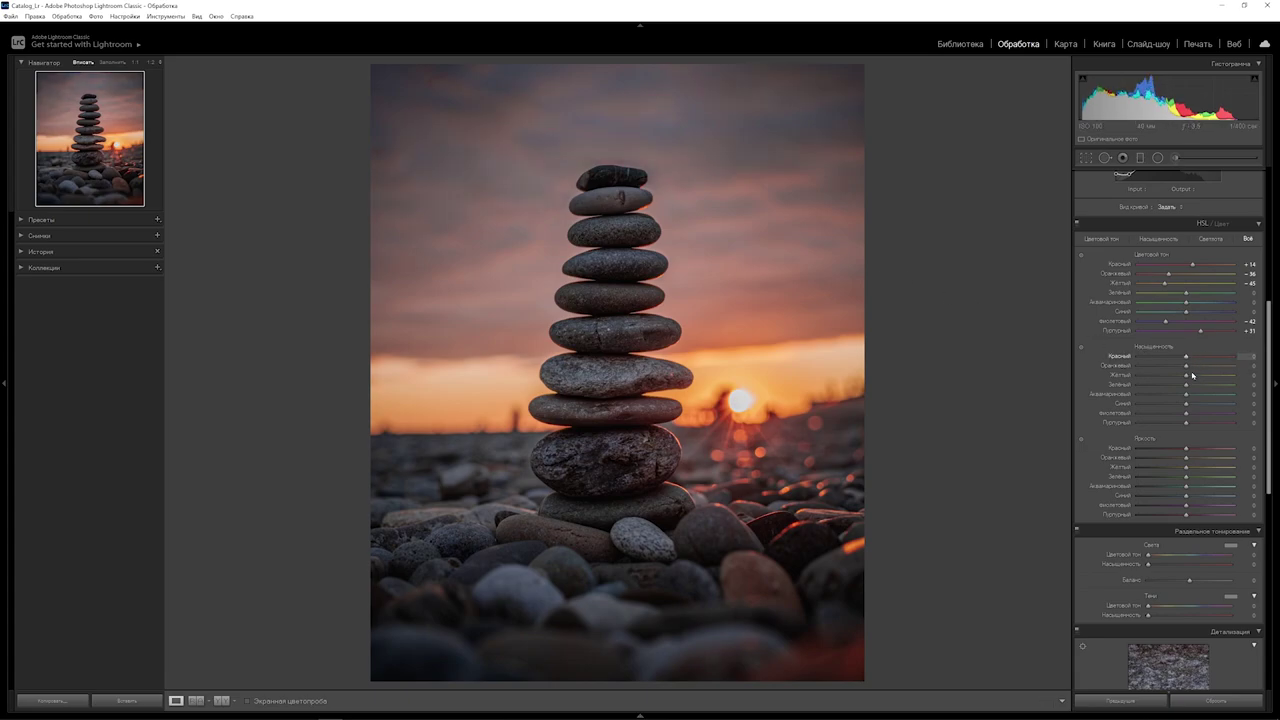
pyautogui.moveTo(1188, 367)
pyautogui.mouseDown()
pyautogui.moveTo(1200, 372)
pyautogui.moveTo(1185, 372)
pyautogui.mouseUp()
pyautogui.moveTo(1185, 372); pyautogui.dragTo(1183, 372)
pyautogui.moveTo(1186, 384); pyautogui.dragTo(1108, 394)
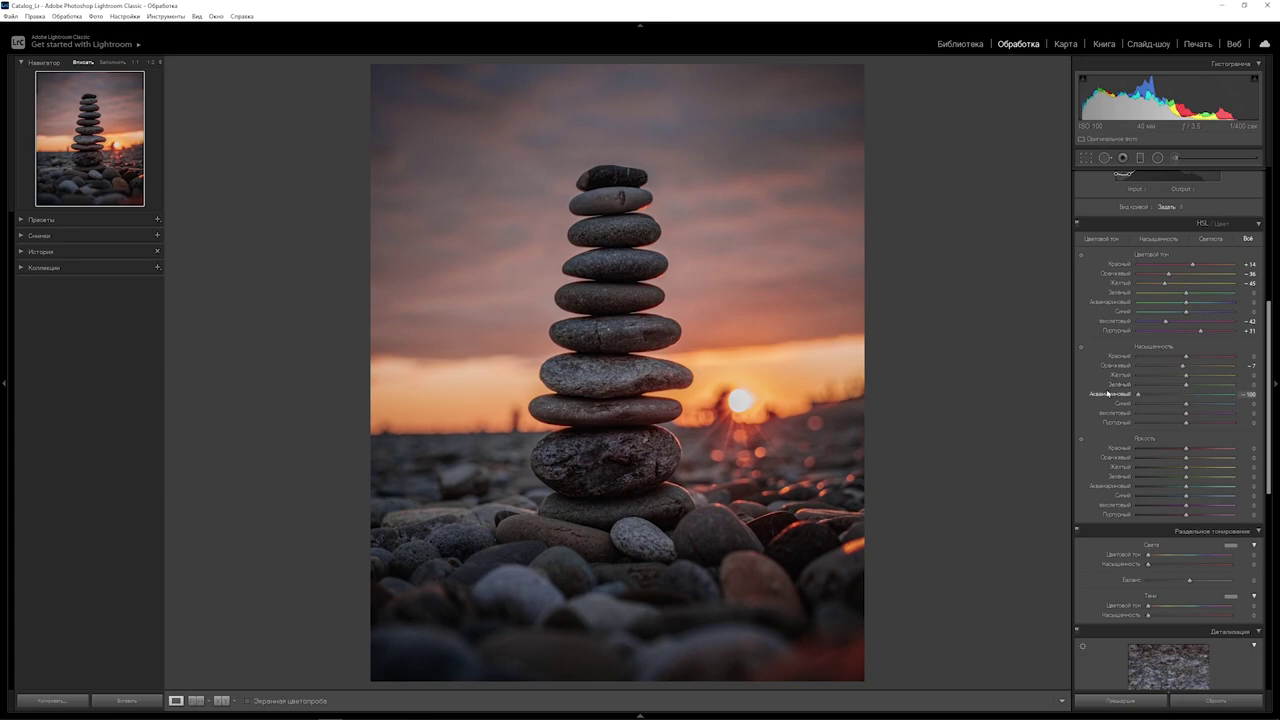
pyautogui.doubleClick(1224, 395)
pyautogui.moveTo(1186, 404)
pyautogui.mouseDown()
pyautogui.moveTo(1115, 404)
pyautogui.moveTo(1262, 404)
pyautogui.mouseUp()
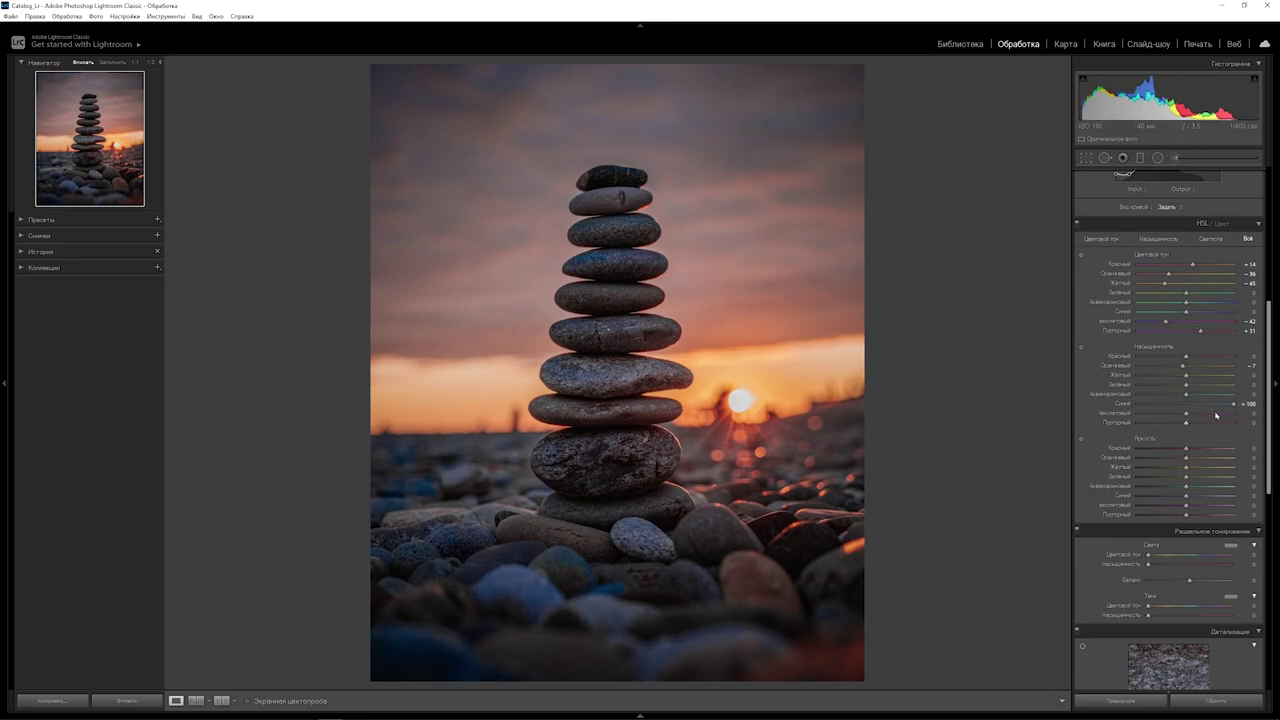
pyautogui.doubleClick(1231, 406)
pyautogui.moveTo(1186, 404)
pyautogui.mouseDown()
pyautogui.moveTo(1147, 404)
pyautogui.moveTo(1213, 423)
pyautogui.moveTo(1180, 423)
pyautogui.mouseUp()
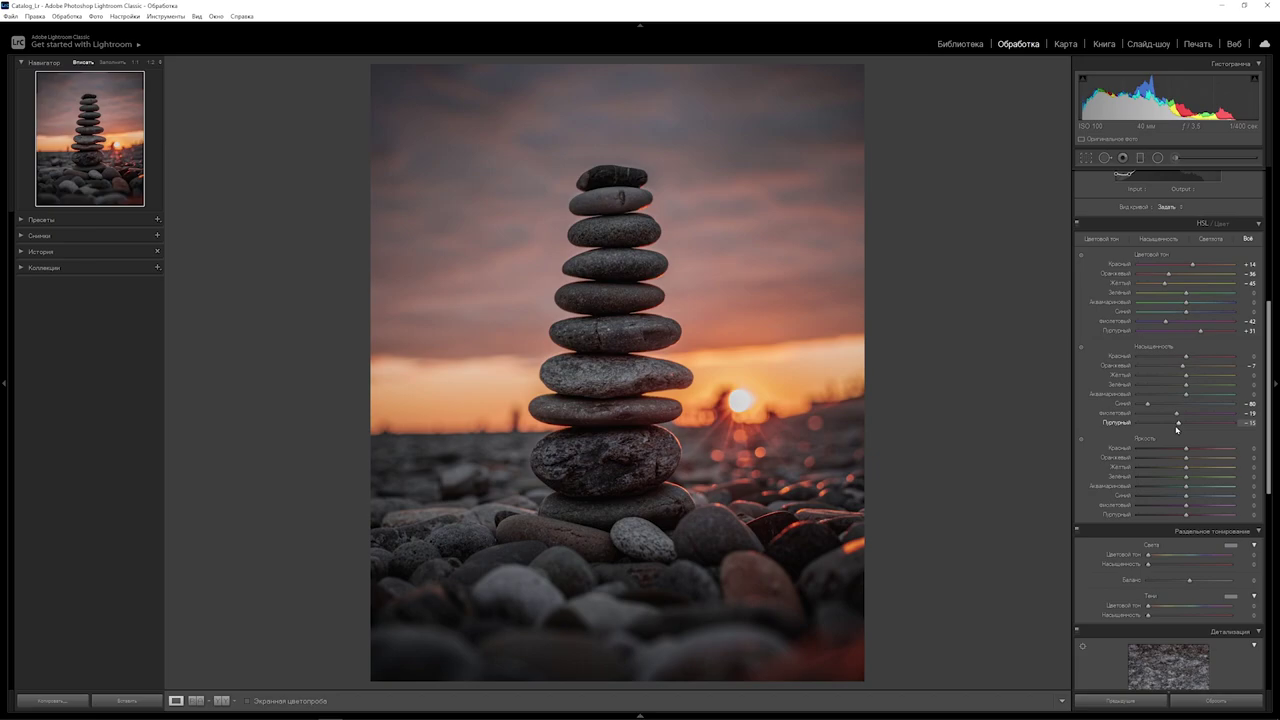
# - Add a midtone point and a low shadow point at Input 39, Output 16 on the red tone curve
pyautogui.moveTo(1269, 408); pyautogui.dragTo(1269, 308)
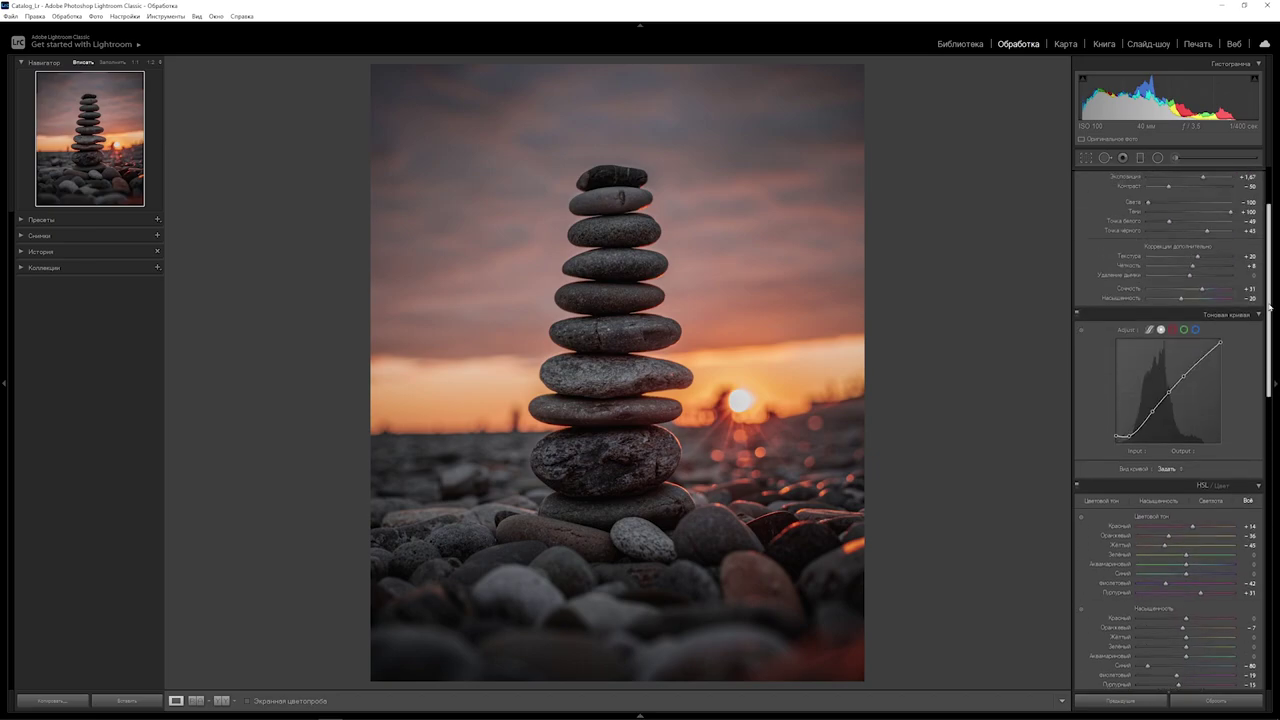
pyautogui.scroll(1, 1249, 346)
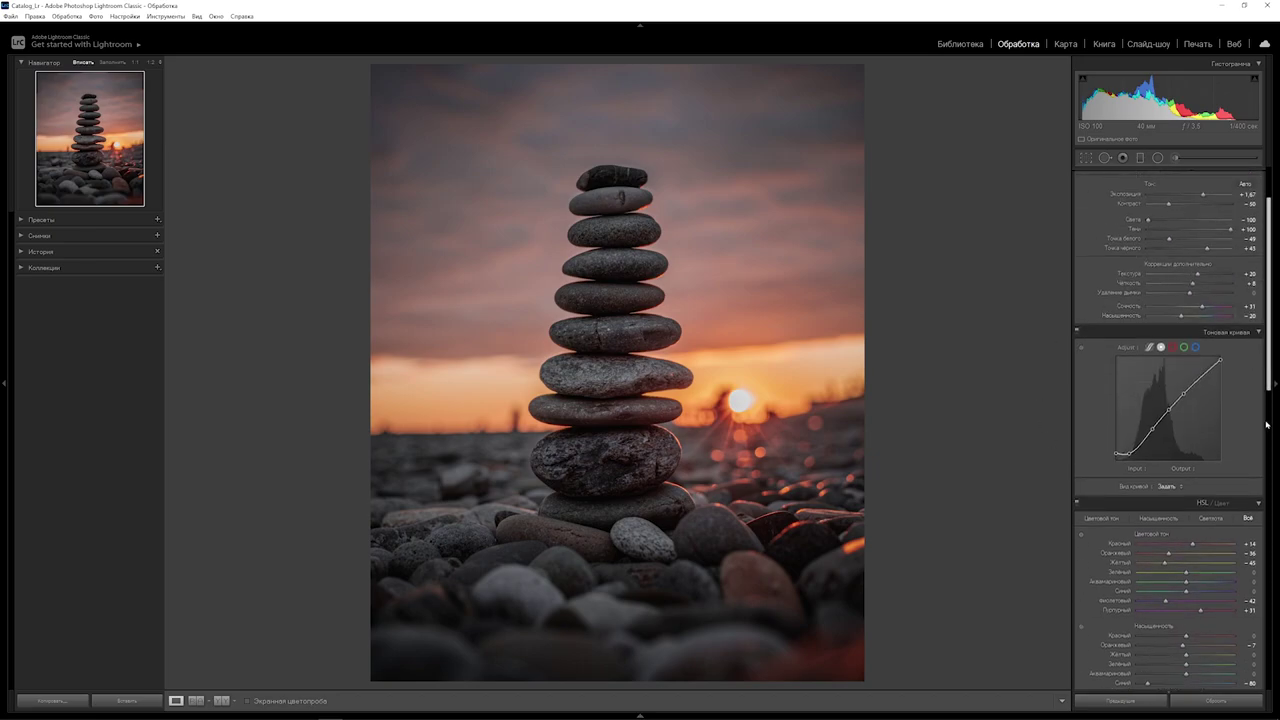
pyautogui.click(1173, 347)
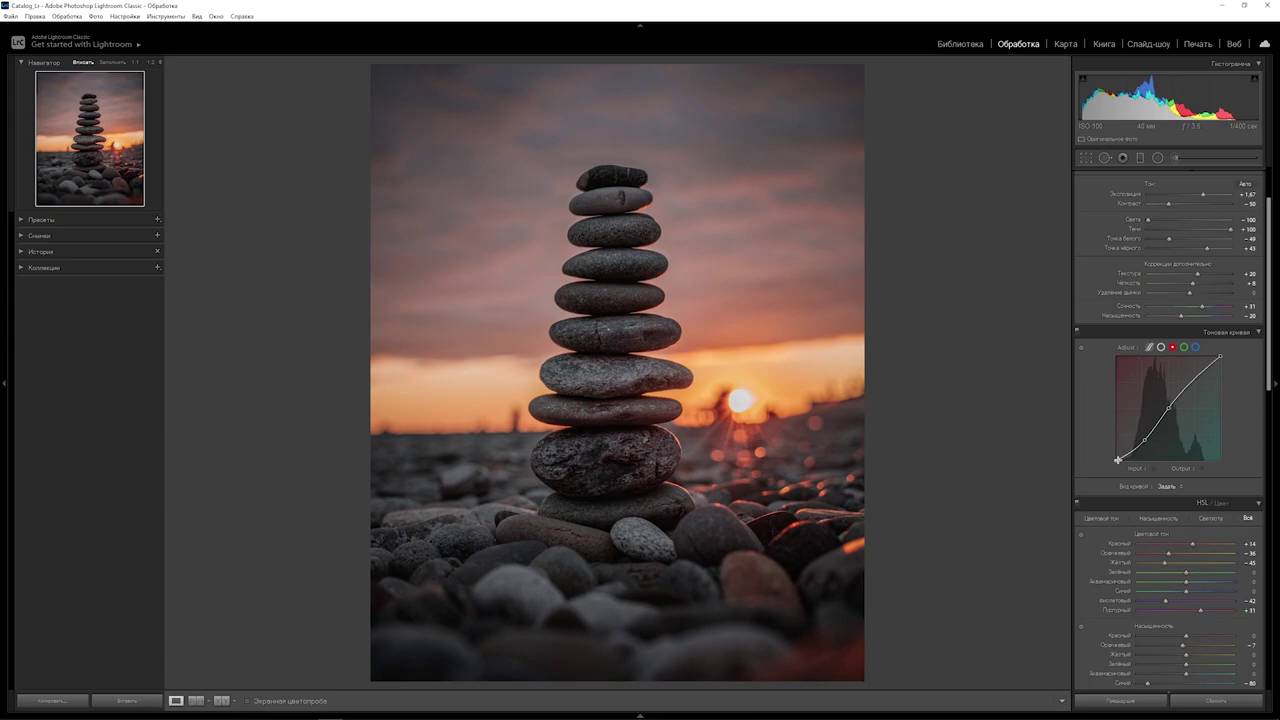
pyautogui.click(1146, 441)
pyautogui.moveTo(1131, 452); pyautogui.dragTo(1124, 488)
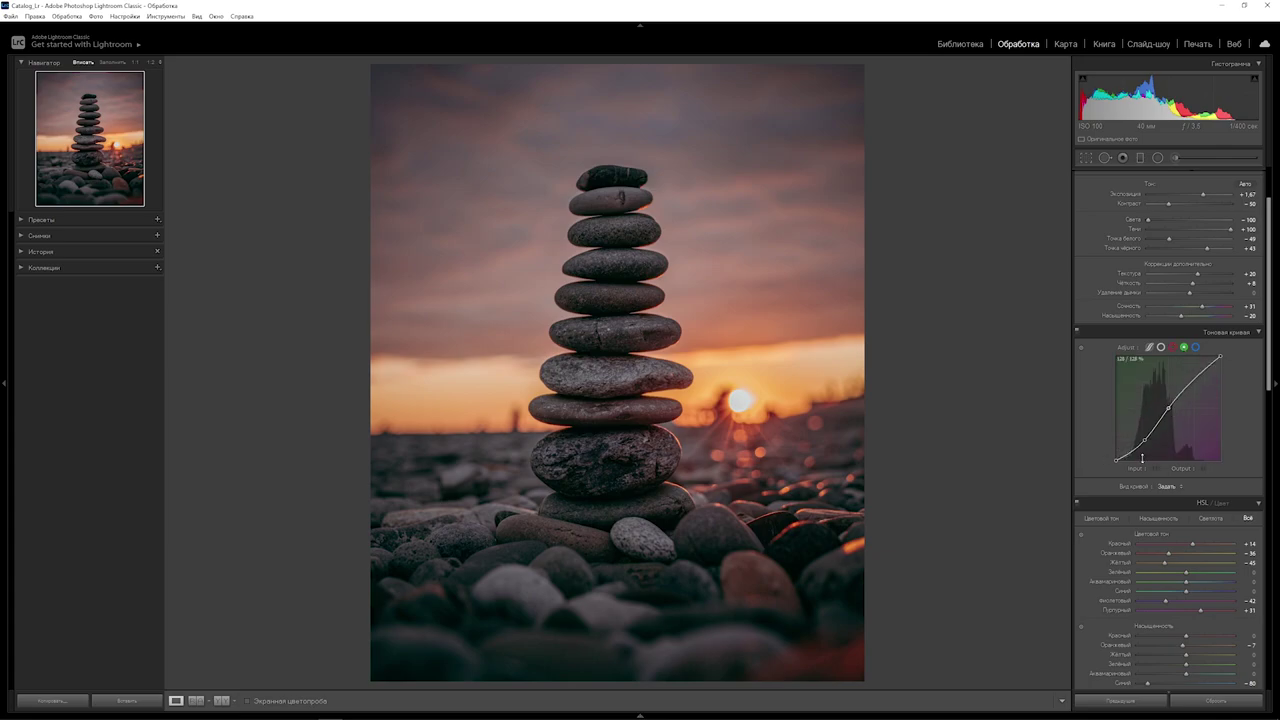
pyautogui.press('alt')
# - Nudge the red shadow point down, then lower the blue curve's shadow point to Input 39, Output 17
pyautogui.moveTo(1131, 452); pyautogui.dragTo(1127, 479)
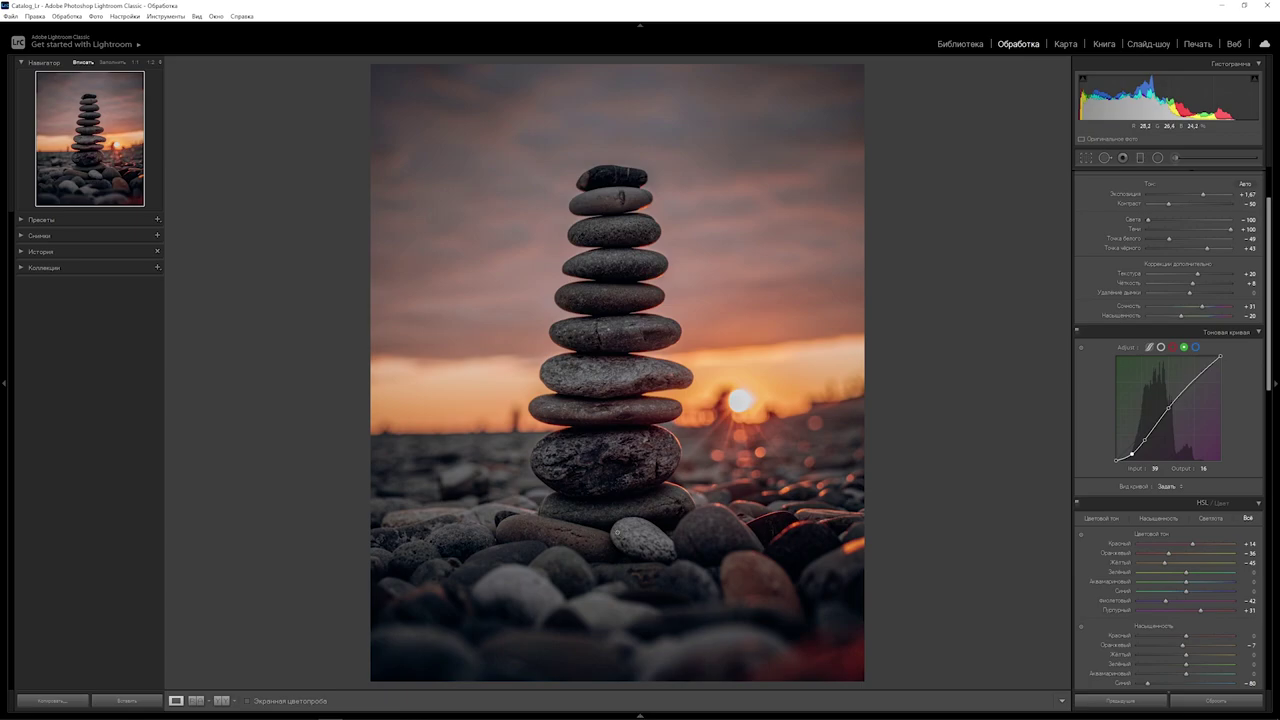
pyautogui.click(1196, 347)
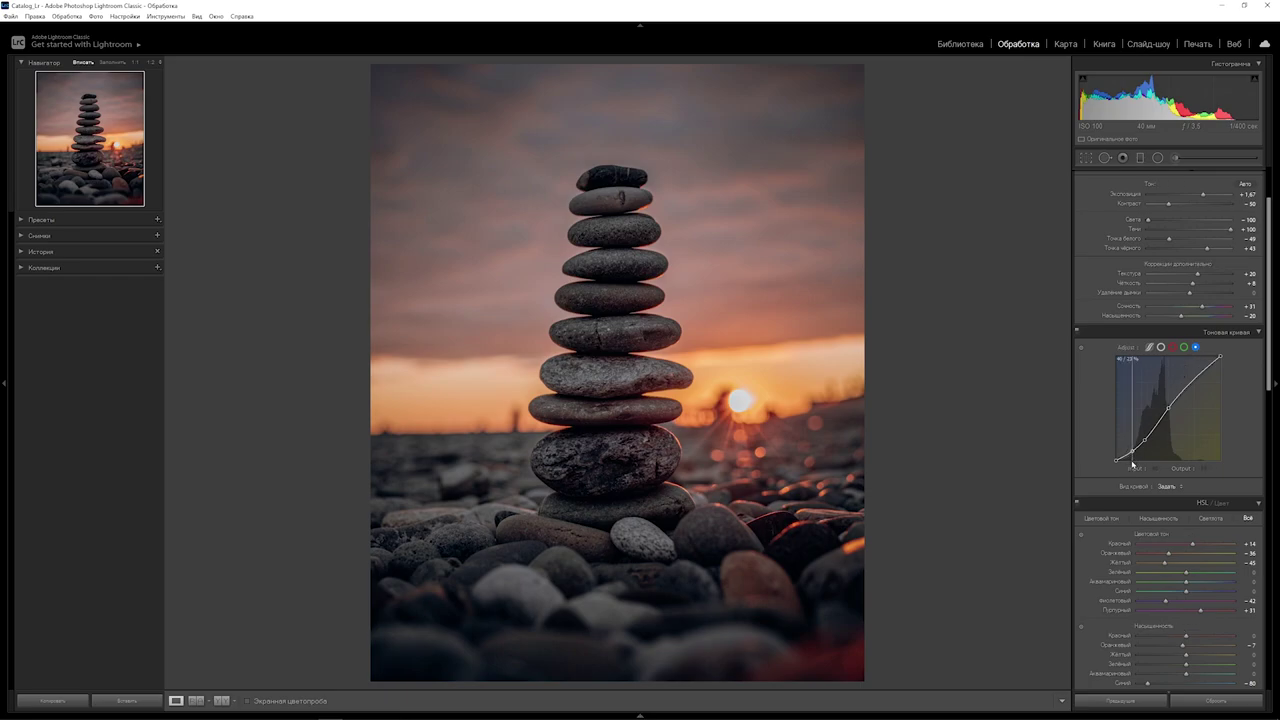
pyautogui.moveTo(1133, 462)
pyautogui.mouseDown()
pyautogui.moveTo(1136, 490)
pyautogui.moveTo(1127, 463)
pyautogui.moveTo(1130, 477)
pyautogui.mouseUp()
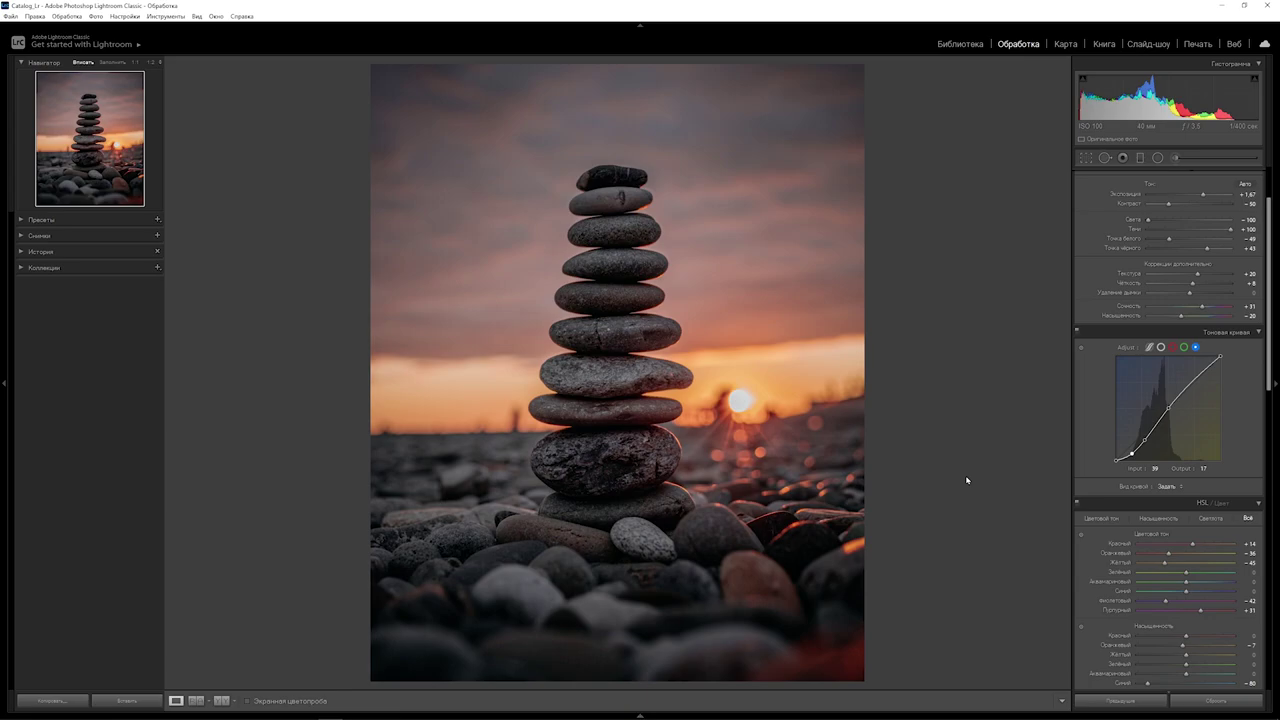
pyautogui.moveTo(1270, 342); pyautogui.dragTo(1270, 483)
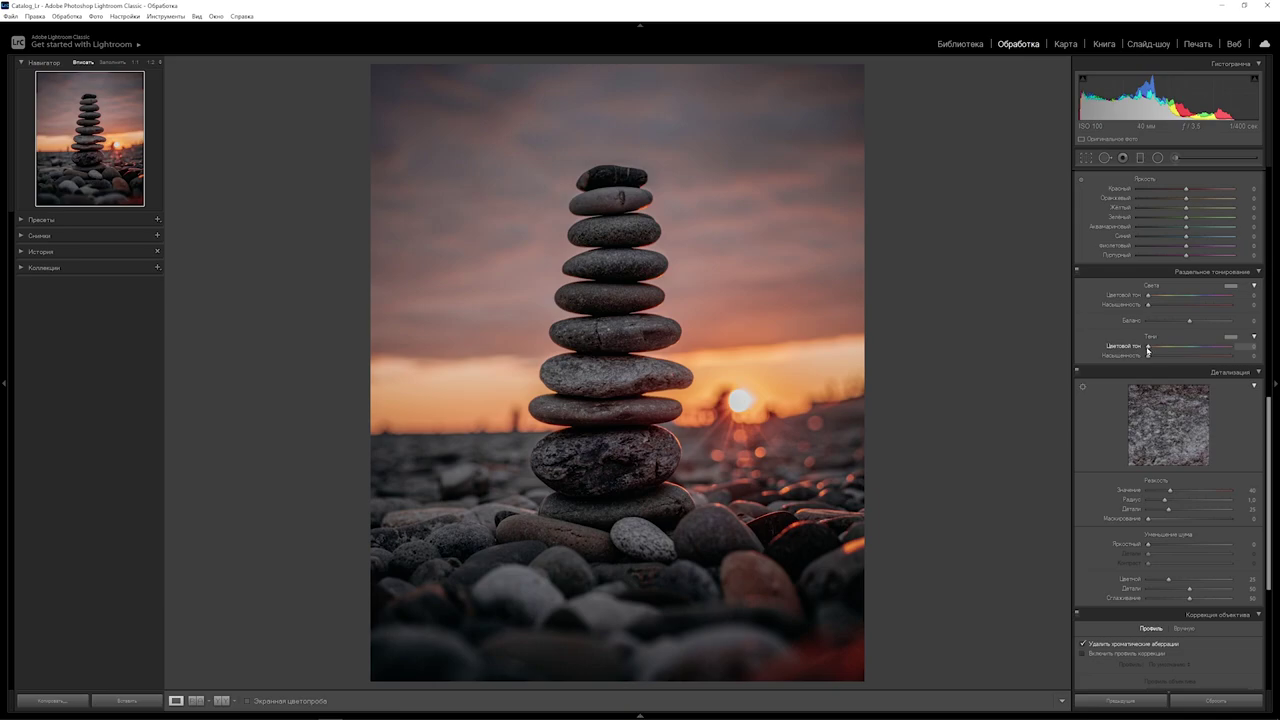
# - Set Split Toning shadows to hue 201 with saturation 7
pyautogui.moveTo(1148, 347); pyautogui.dragTo(1194, 343)
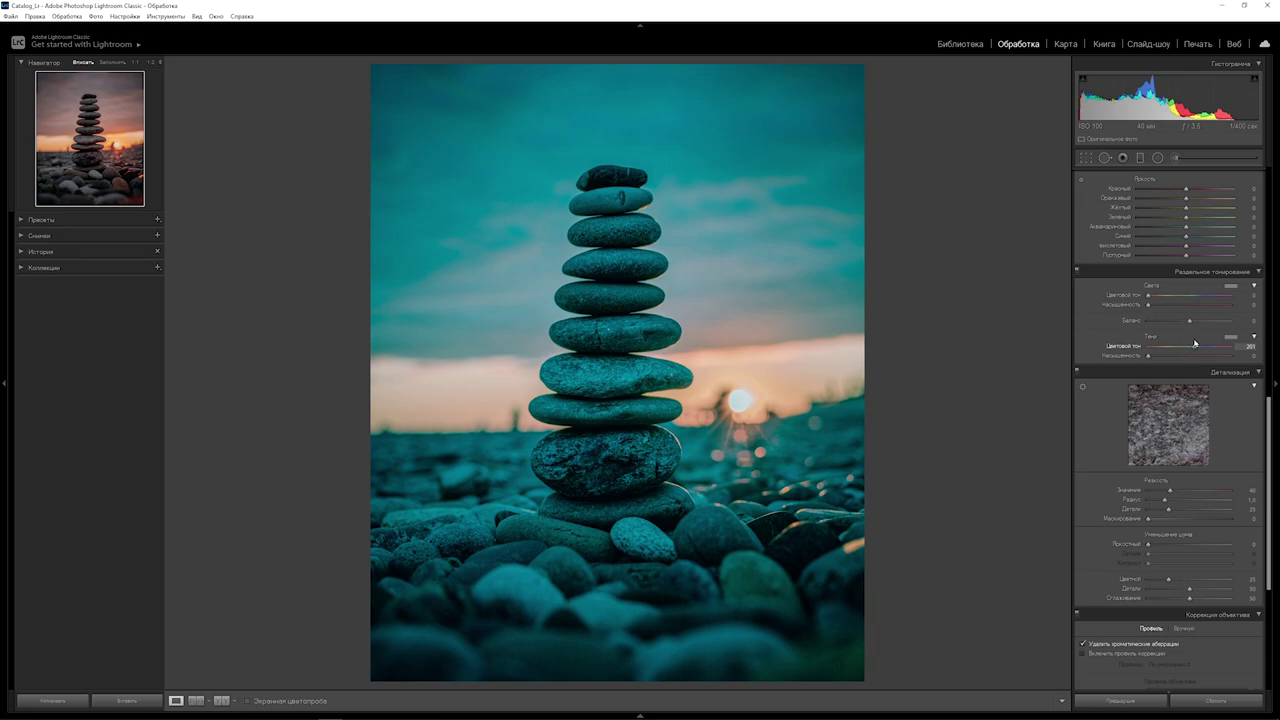
pyautogui.moveTo(1194, 343); pyautogui.dragTo(1193, 346)
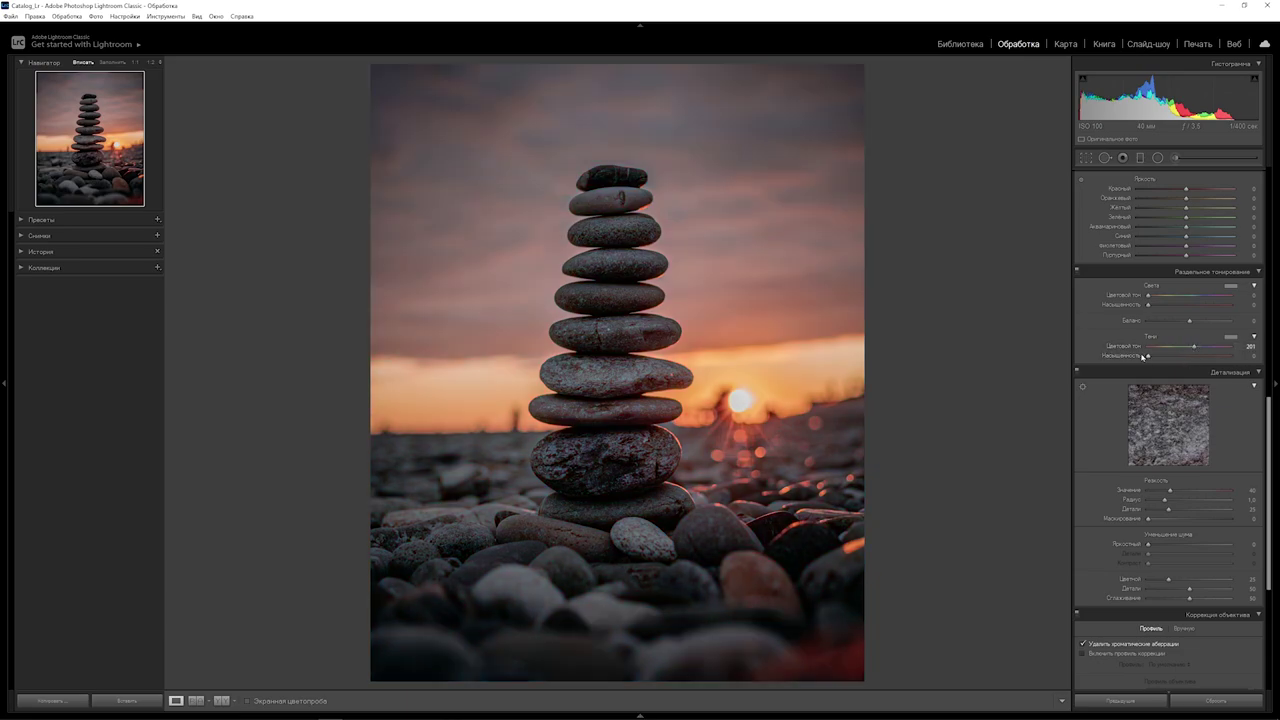
pyautogui.moveTo(1150, 358)
pyautogui.mouseDown()
pyautogui.moveTo(1231, 357)
pyautogui.moveTo(1137, 360)
pyautogui.mouseUp()
pyautogui.moveTo(1155, 357); pyautogui.dragTo(1153, 357)
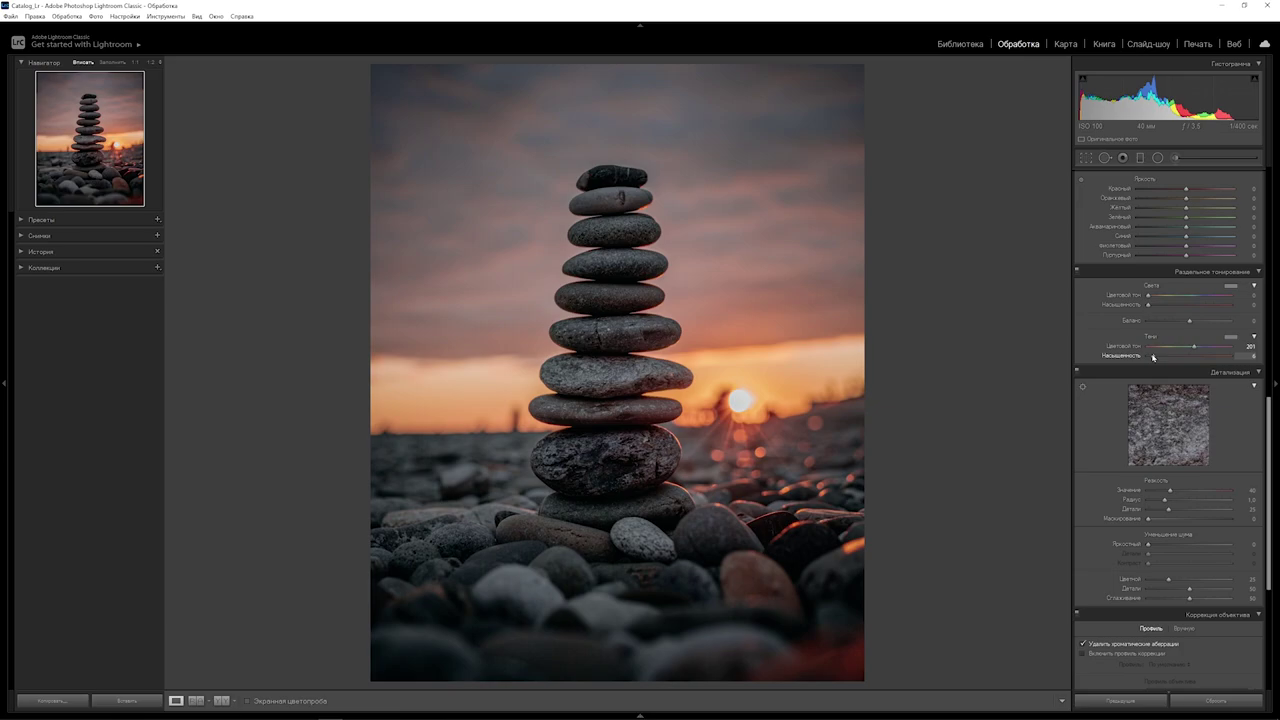
pyautogui.moveTo(1153, 357); pyautogui.dragTo(1155, 357)
# - Set Split Toning highlights to red-orange hue 26 with saturation 31
pyautogui.moveTo(1148, 298); pyautogui.dragTo(1207, 304)
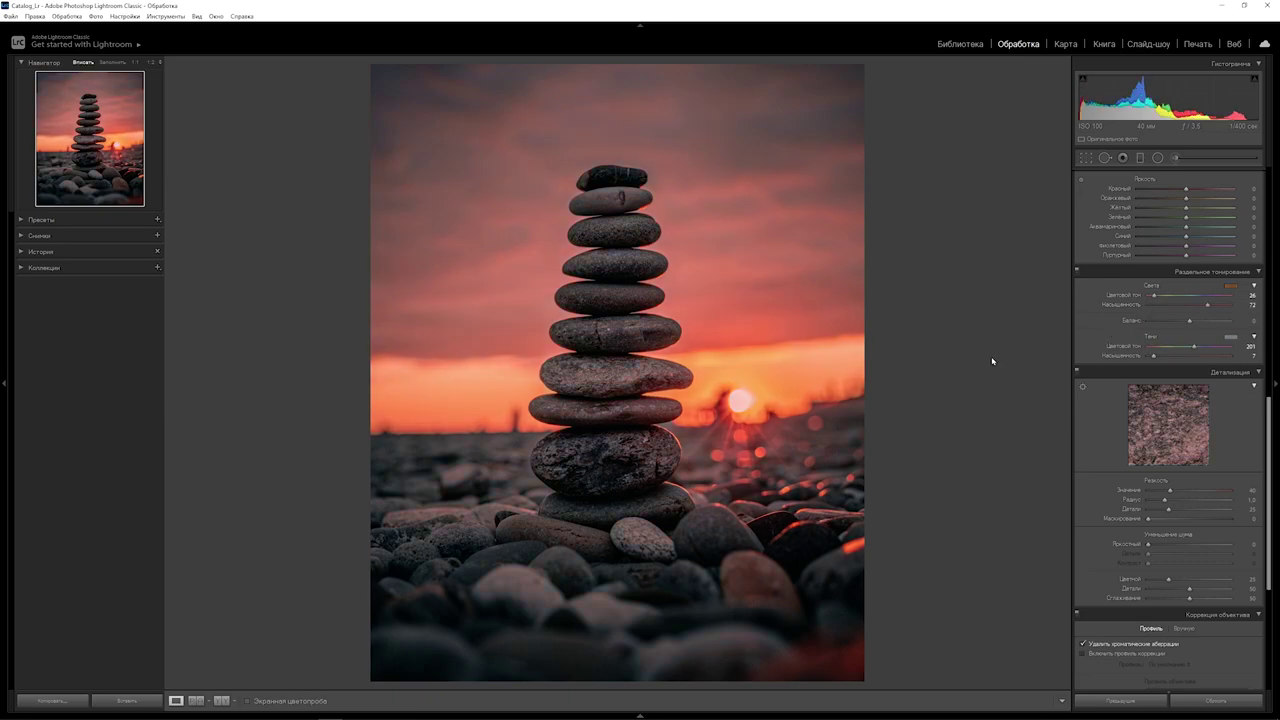
pyautogui.moveTo(1207, 304)
pyautogui.mouseDown()
pyautogui.moveTo(1169, 304)
pyautogui.moveTo(1187, 304)
pyautogui.moveTo(1184, 286)
pyautogui.mouseUp()
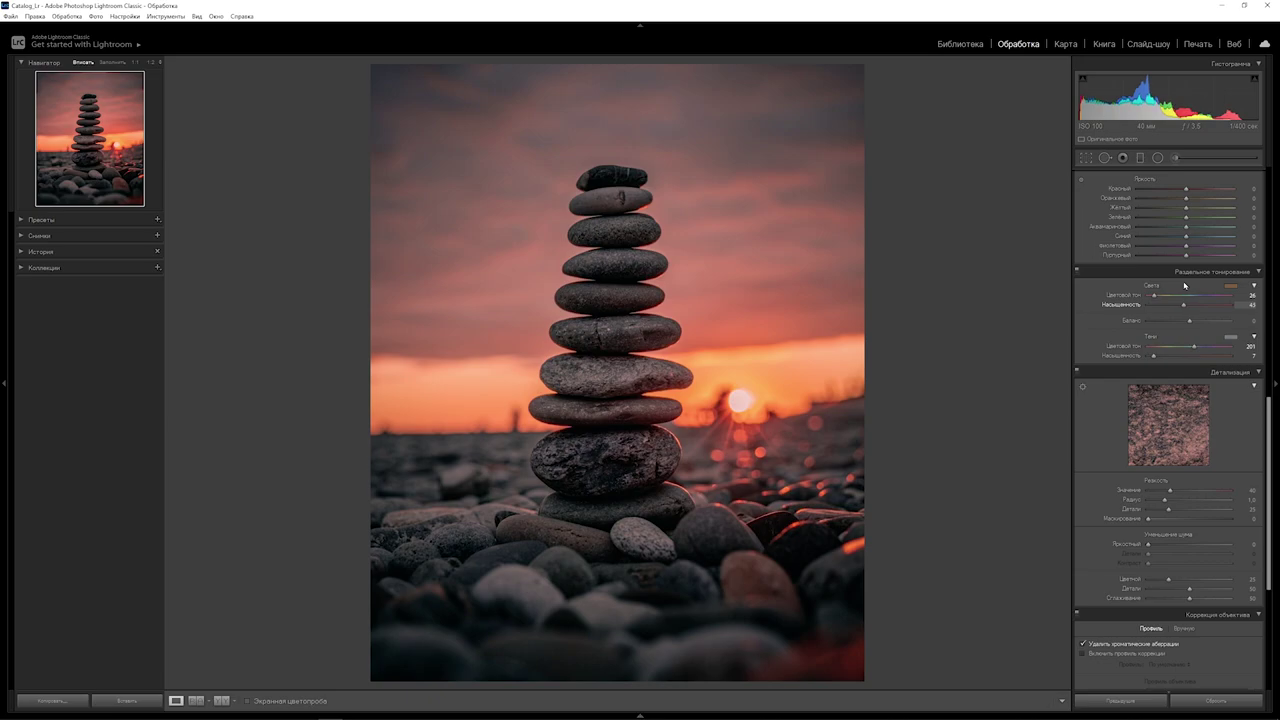
pyautogui.moveTo(1184, 286)
pyautogui.mouseDown()
pyautogui.moveTo(1175, 273)
pyautogui.moveTo(1163, 284)
pyautogui.mouseUp()
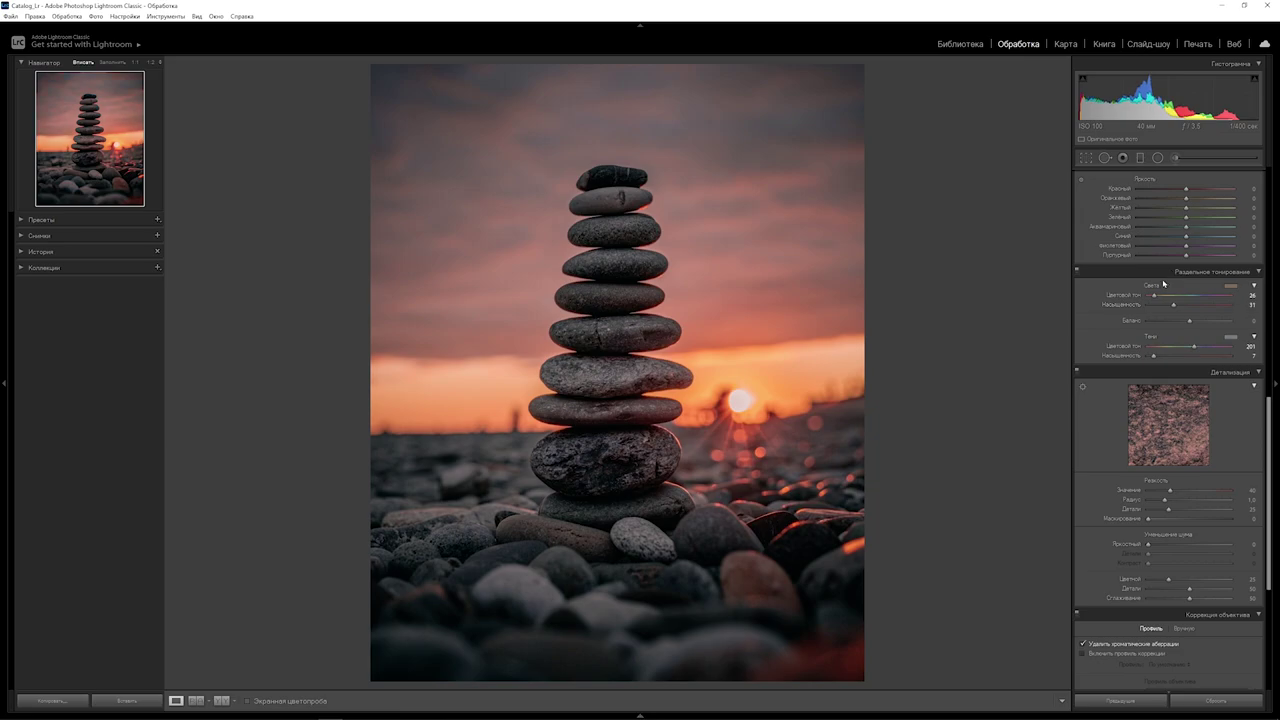
pyautogui.scroll(-3, 1168, 420)
pyautogui.scroll(-2, 1175, 520)
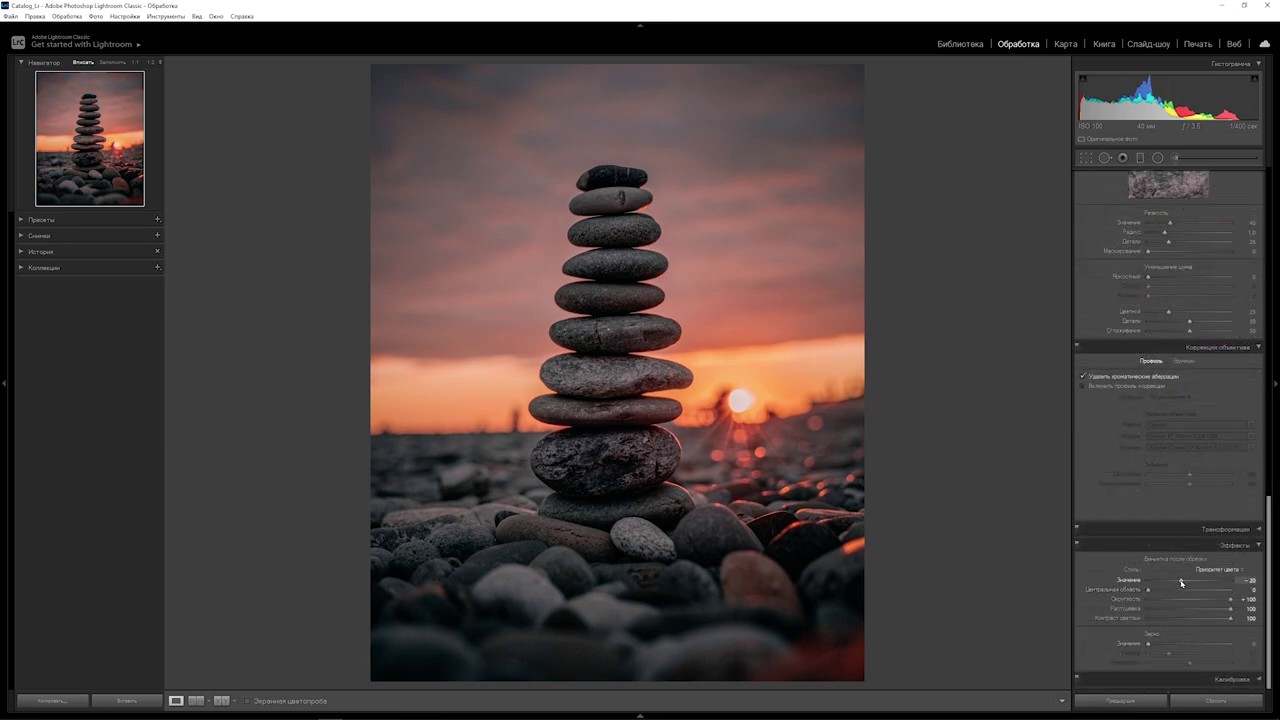
# - Strengthen the post-crop vignette Amount slightly to about −24
pyautogui.moveTo(1180, 583); pyautogui.dragTo(1179, 583)
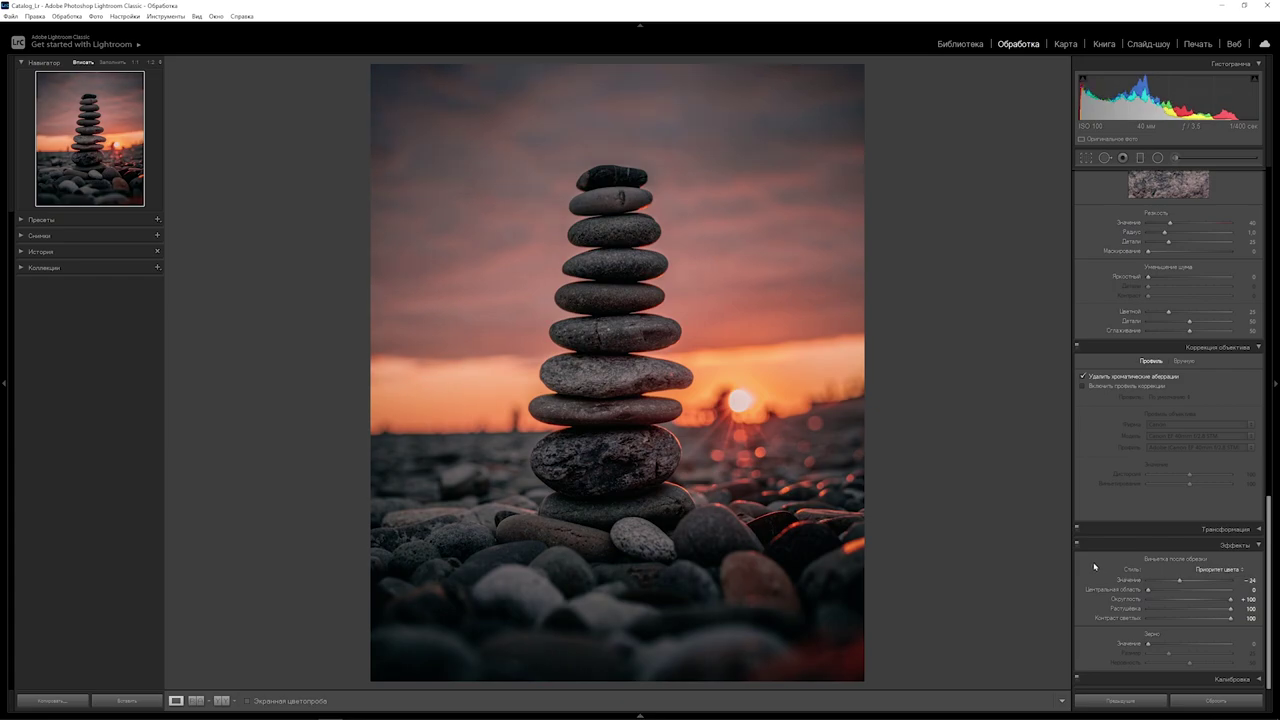
pyautogui.scroll(10, 1094, 567)
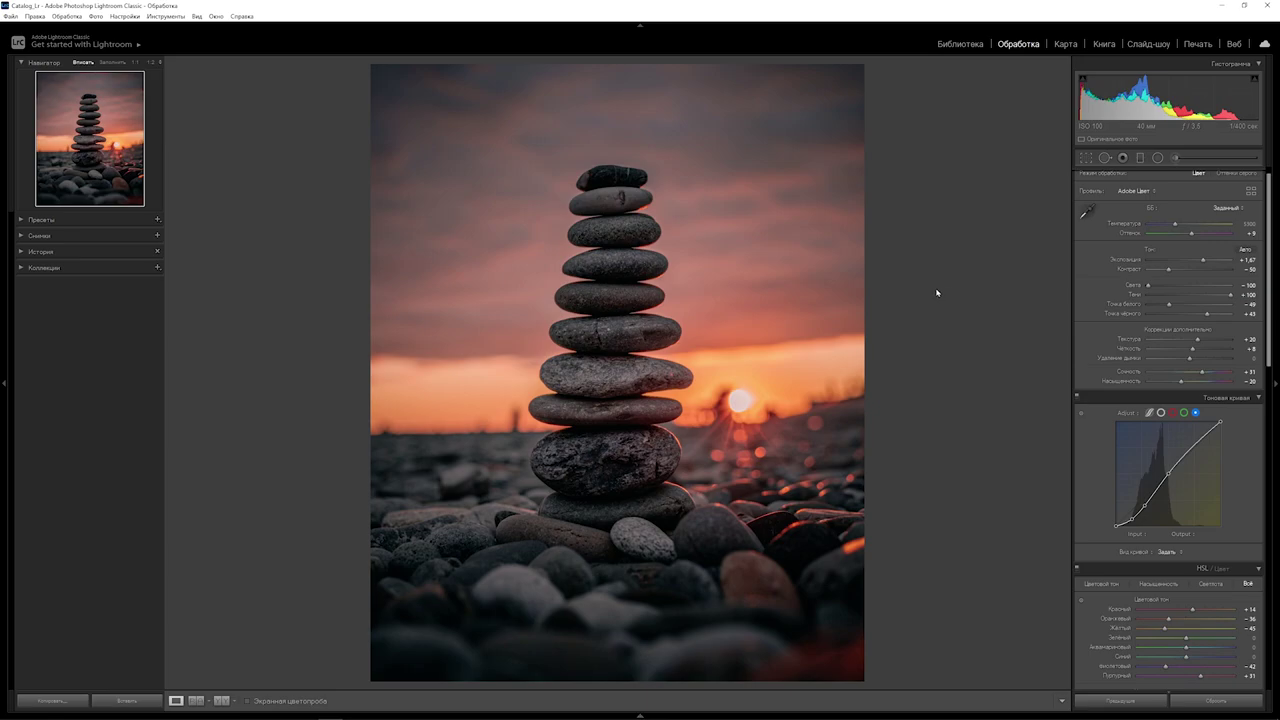
# - Raise the white-balance Tint slightly and lift the blue curve's low shadow point a touch
pyautogui.click(1193, 236)
pyautogui.moveTo(1193, 236); pyautogui.dragTo(1193, 234)
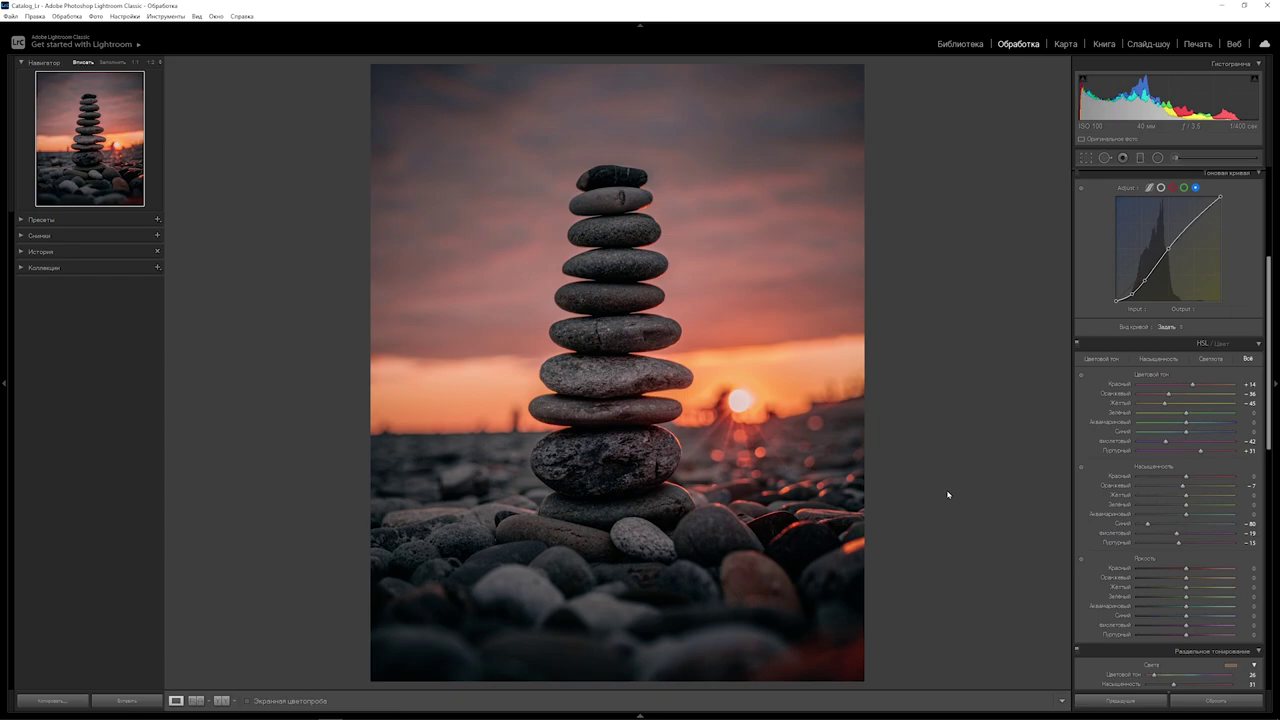
pyautogui.click(1132, 297)
pyautogui.moveTo(1132, 297); pyautogui.dragTo(1131, 293)
pyautogui.press('\\')
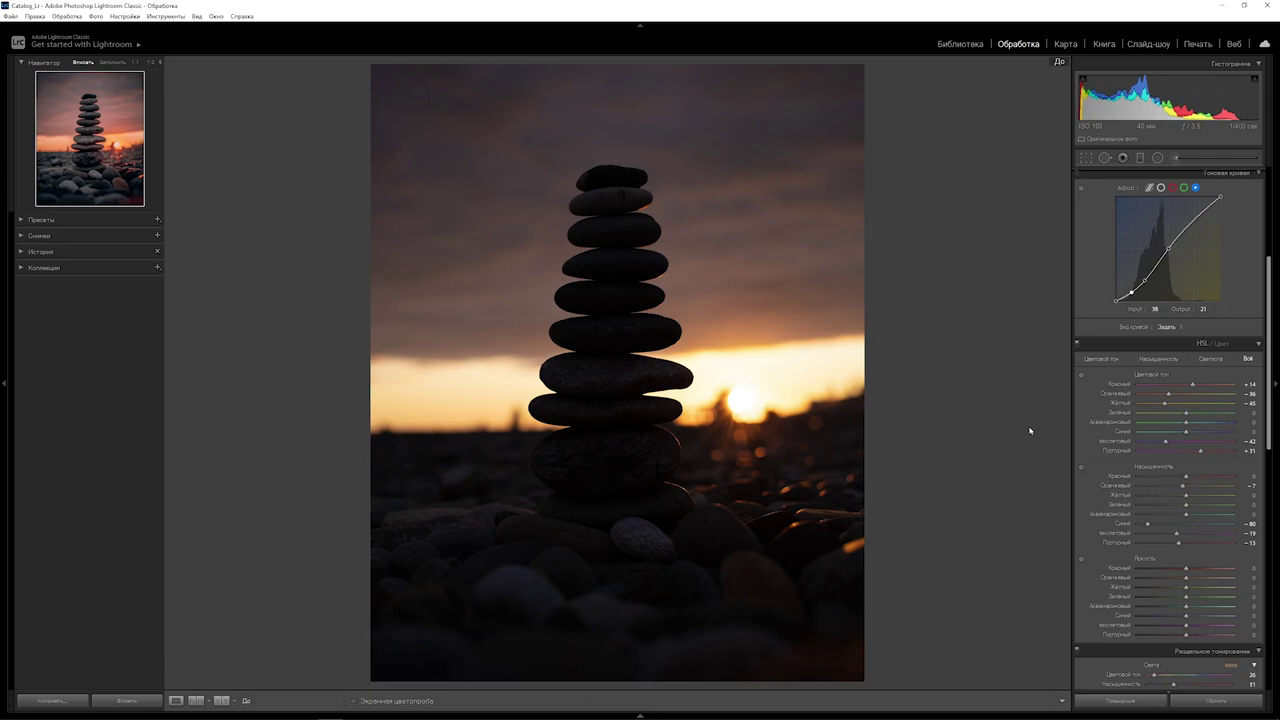
pyautogui.press('\\')
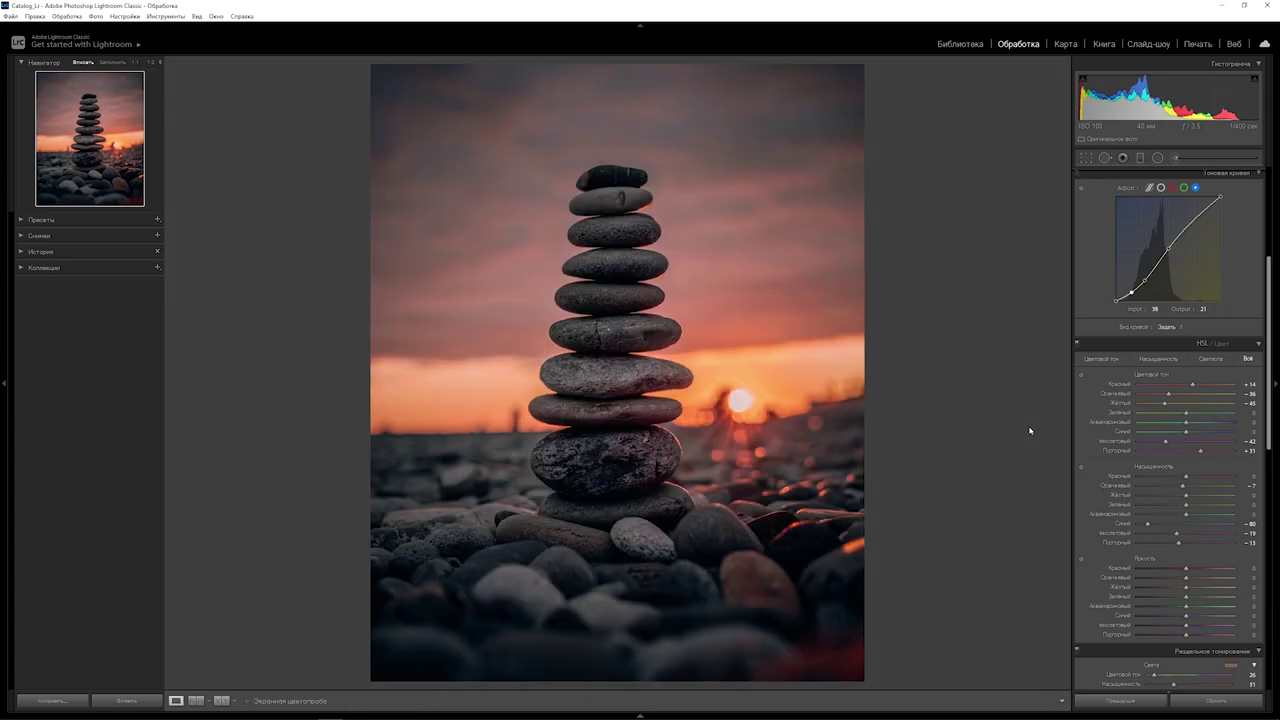